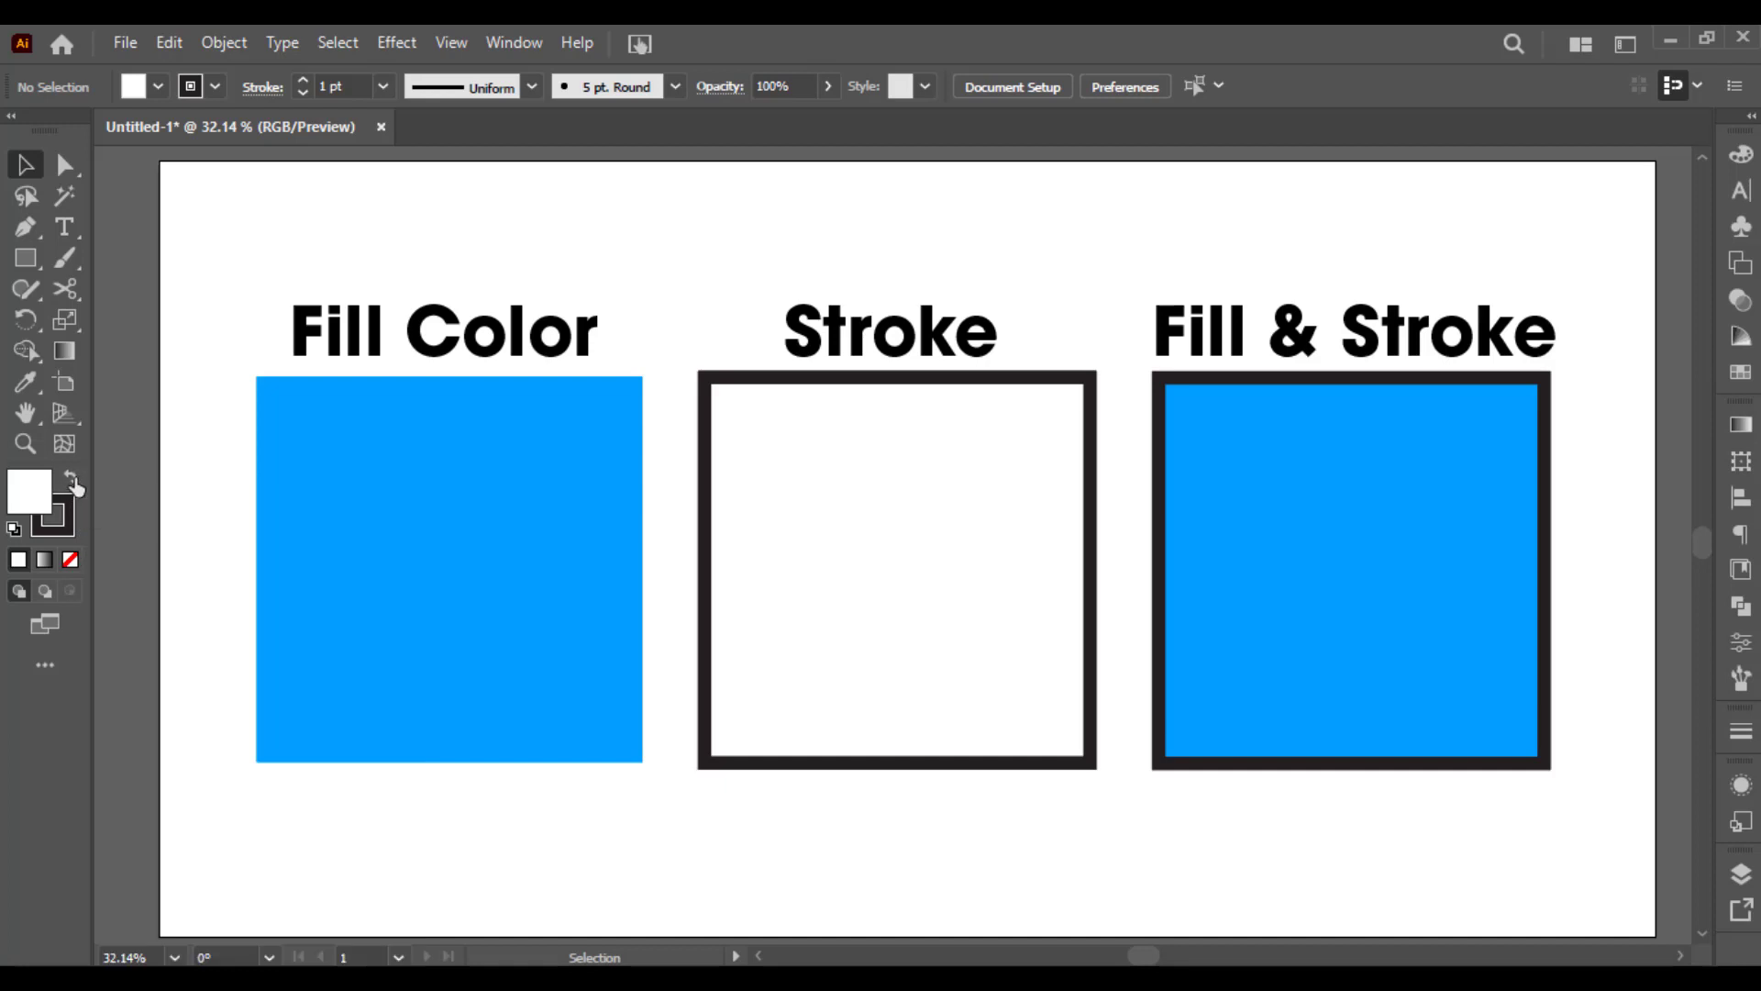
- Swap fill and stroke and back, then start choosing a new fill colour in the Color Picker
left_click(72, 479)
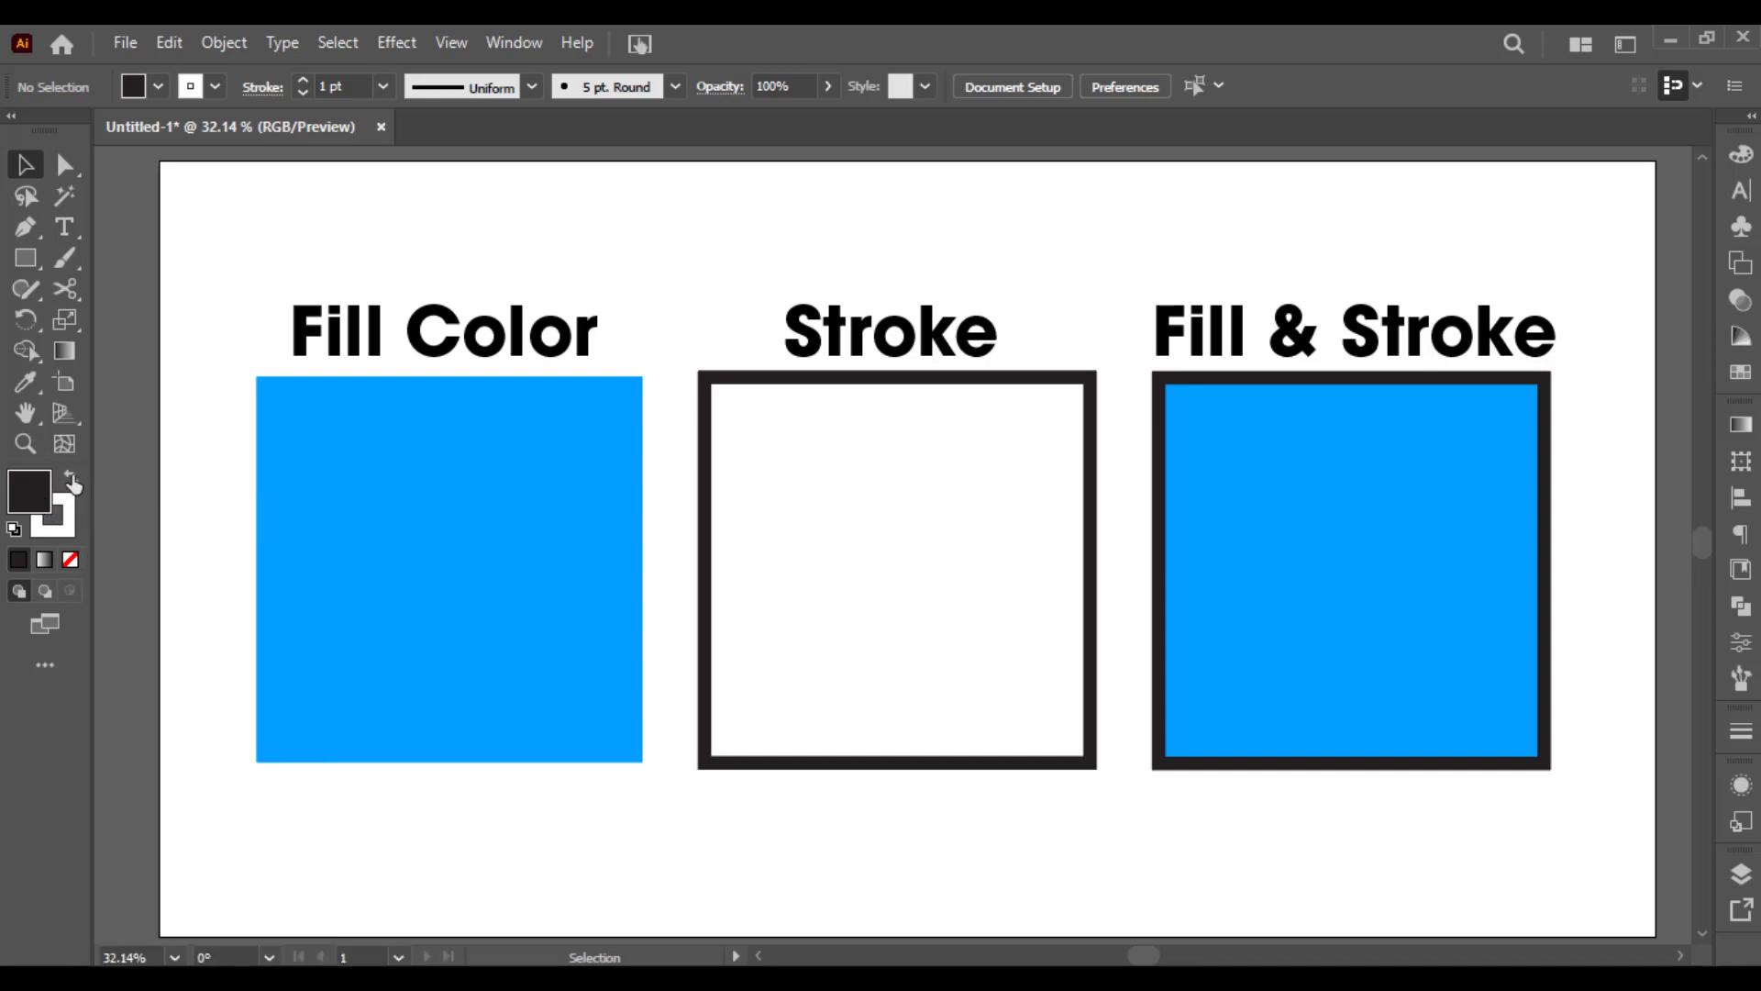
left_click(71, 478)
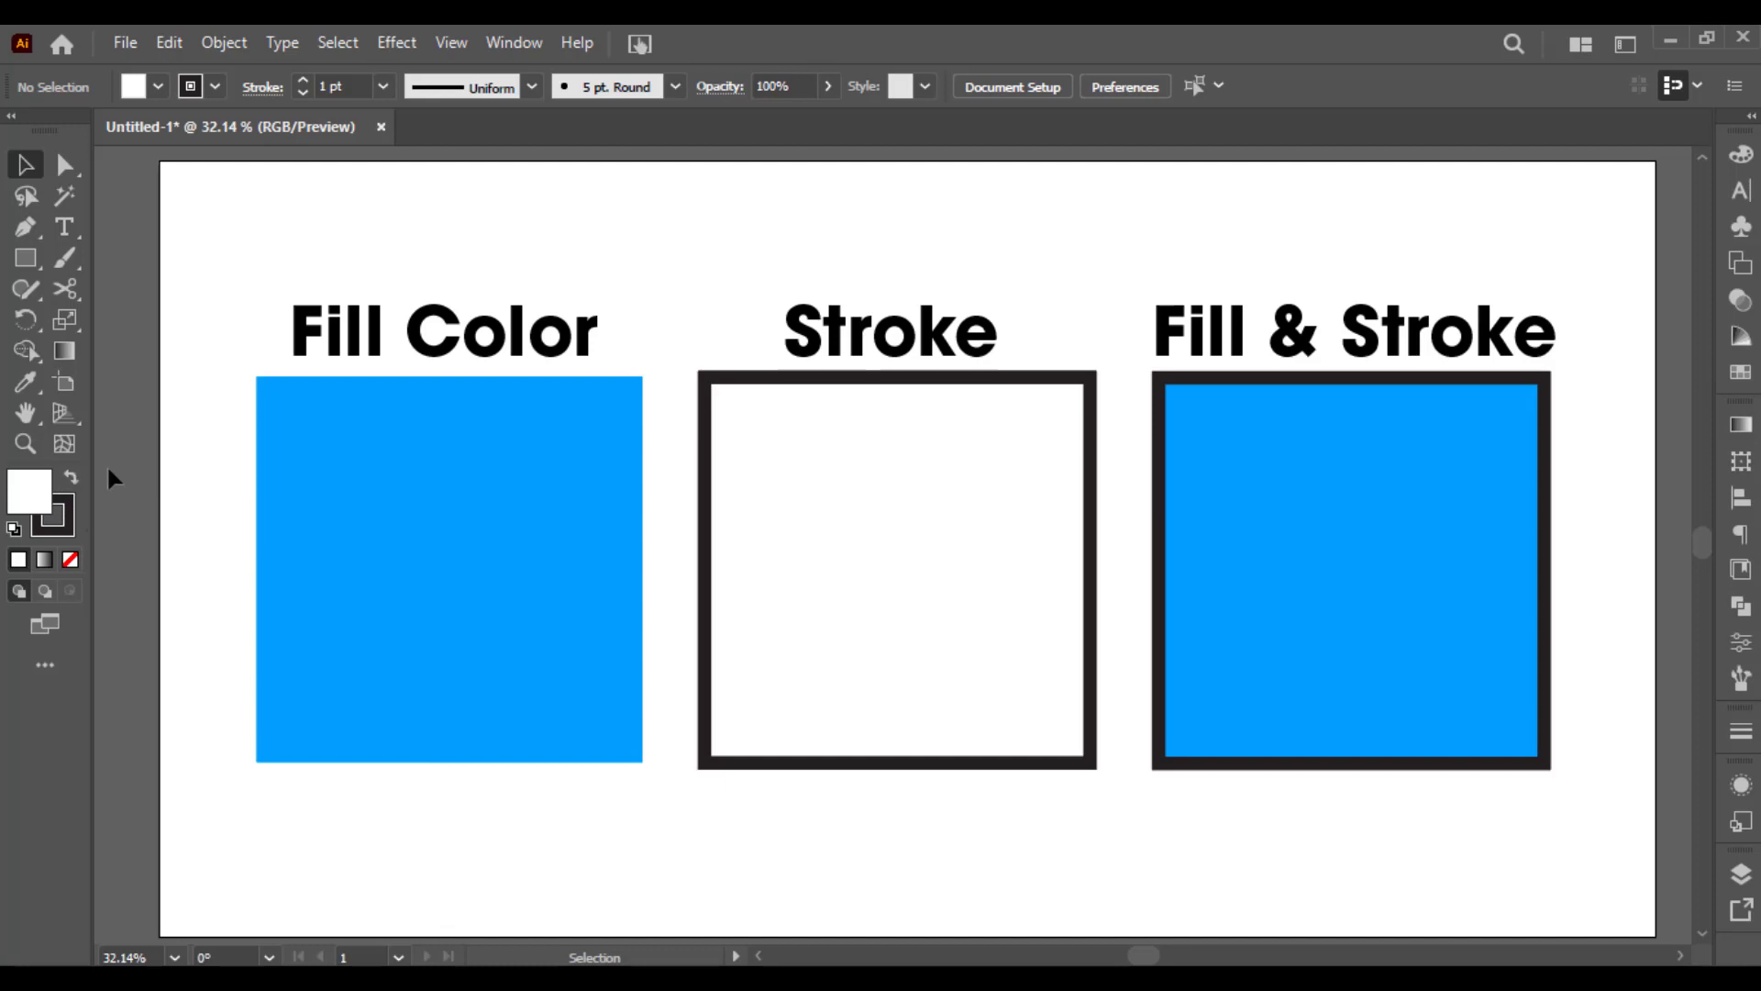
double_click(32, 496)
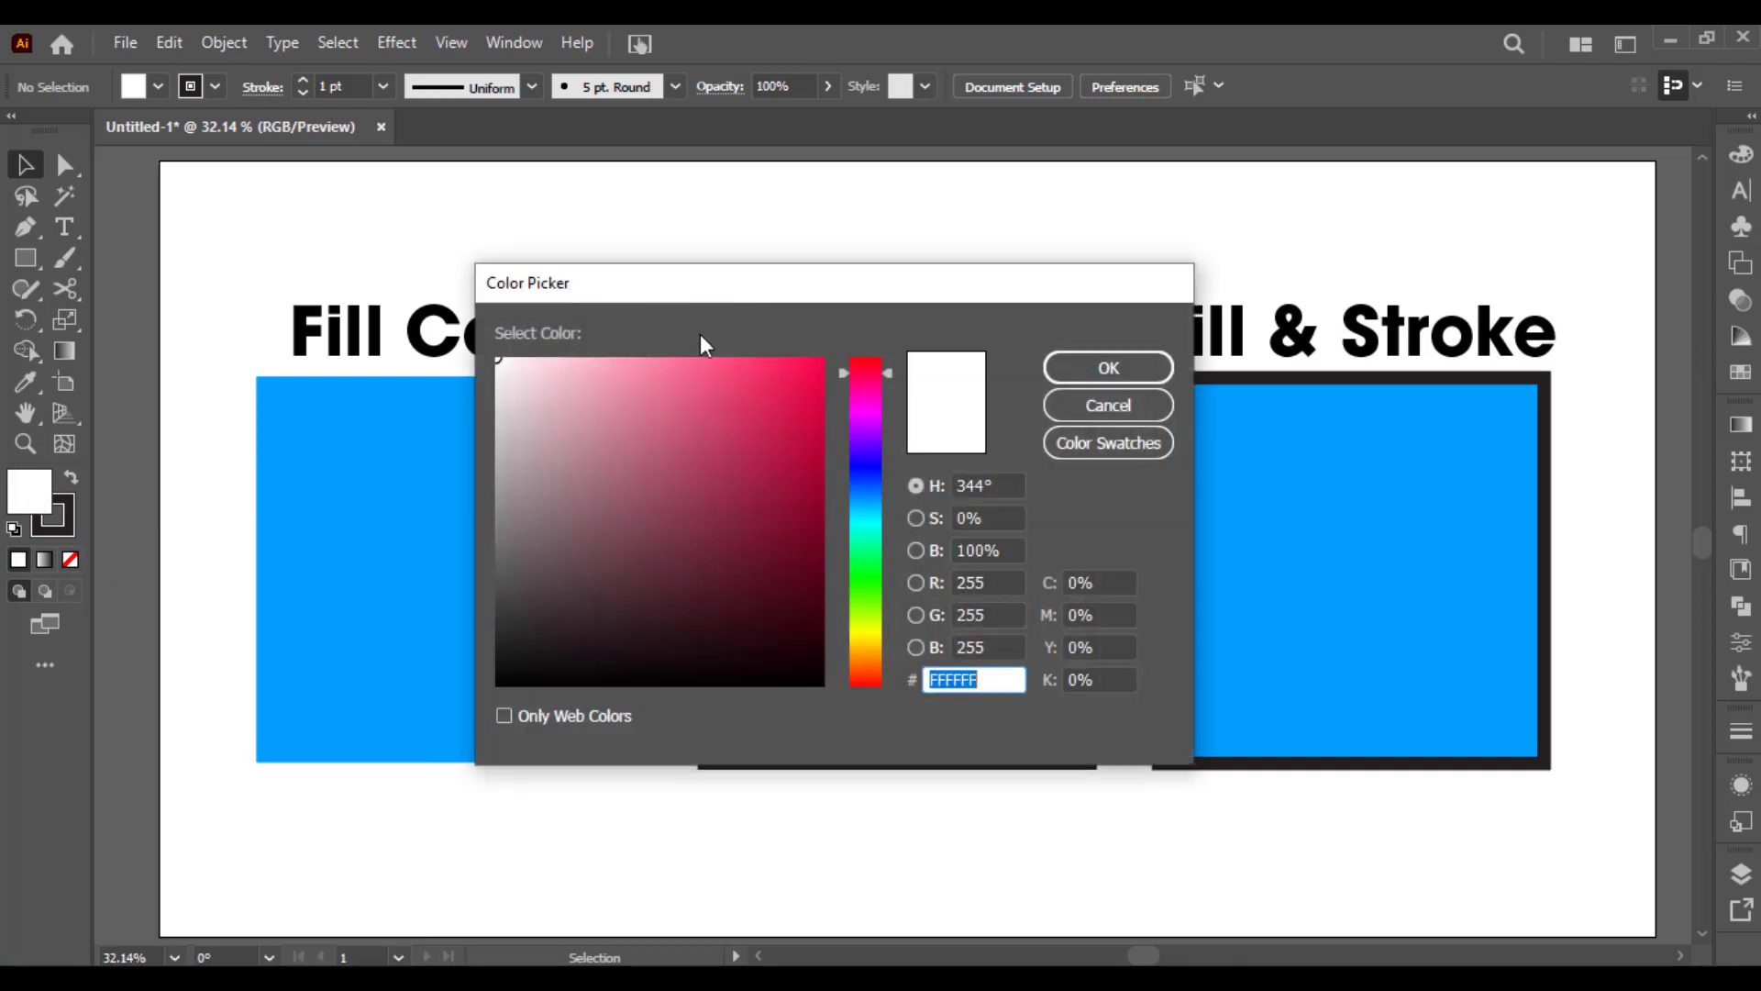
left_click(661, 361)
mouse_move(662, 361)
left_mouse_down()
mouse_move(720, 360)
mouse_move(779, 467)
mouse_move(633, 473)
left_mouse_up()
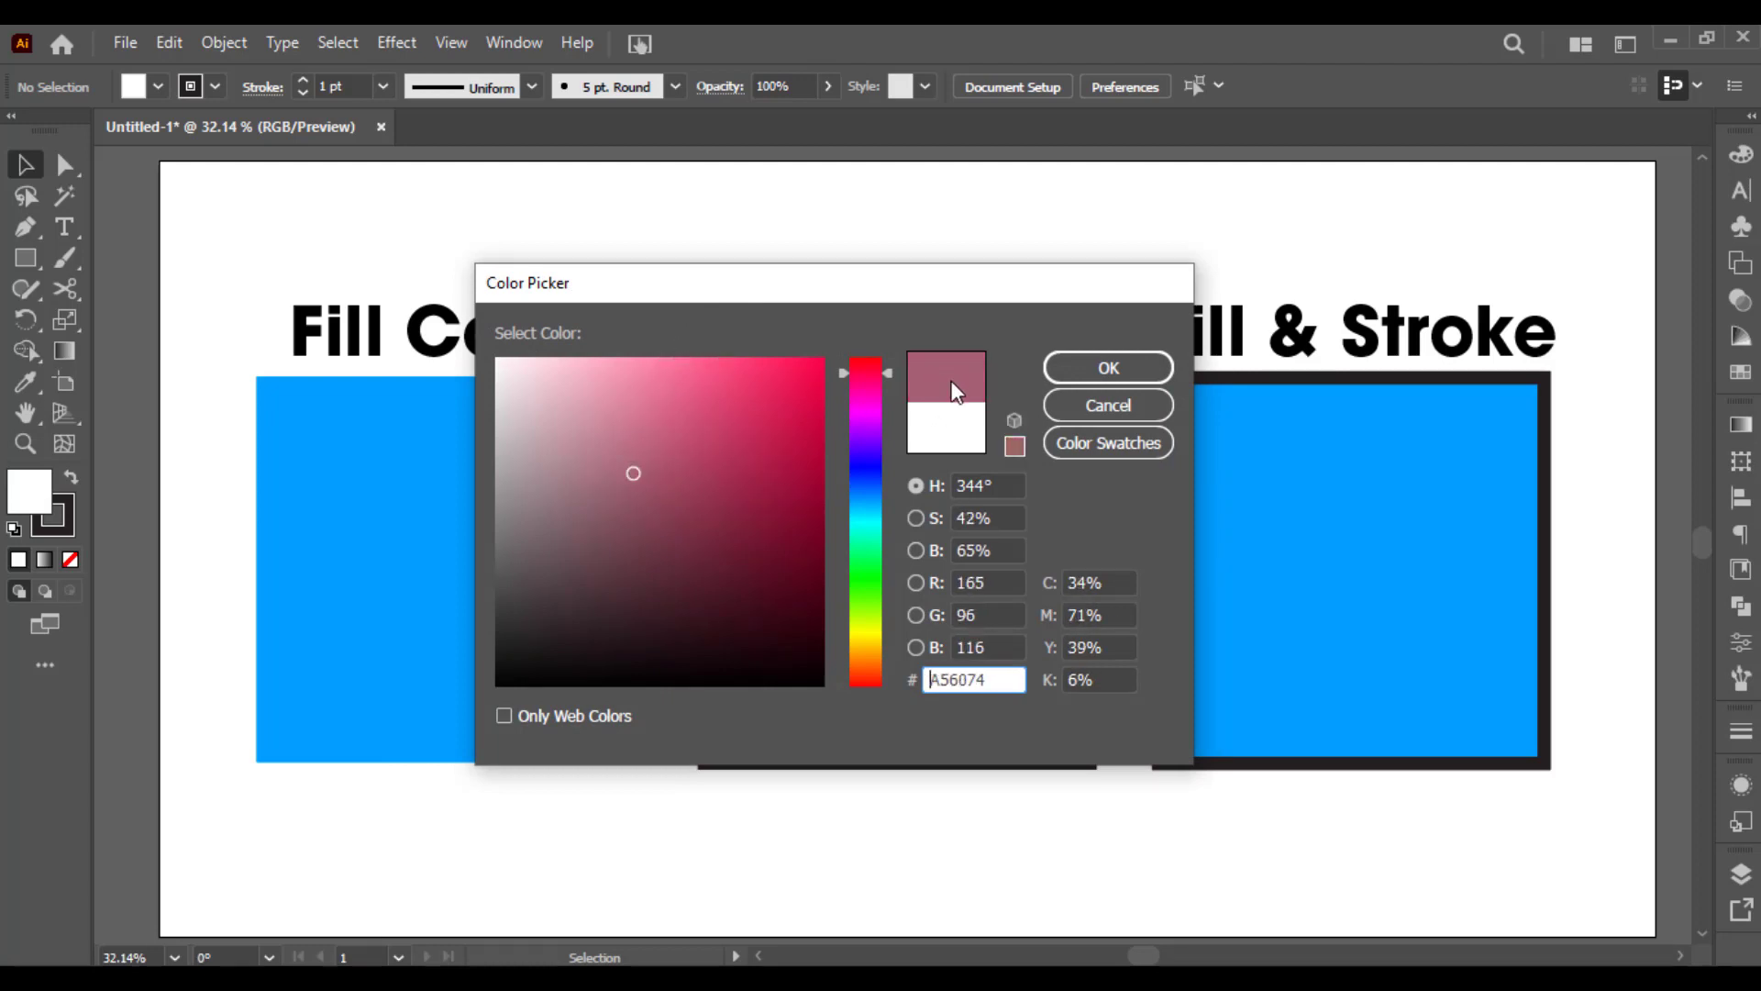
- Adjust hue and shade until the fill is purple 57217A, and confirm it
mouse_move(867, 371)
left_mouse_down()
mouse_move(872, 354)
mouse_move(871, 690)
mouse_move(886, 470)
mouse_move(883, 543)
left_mouse_up()
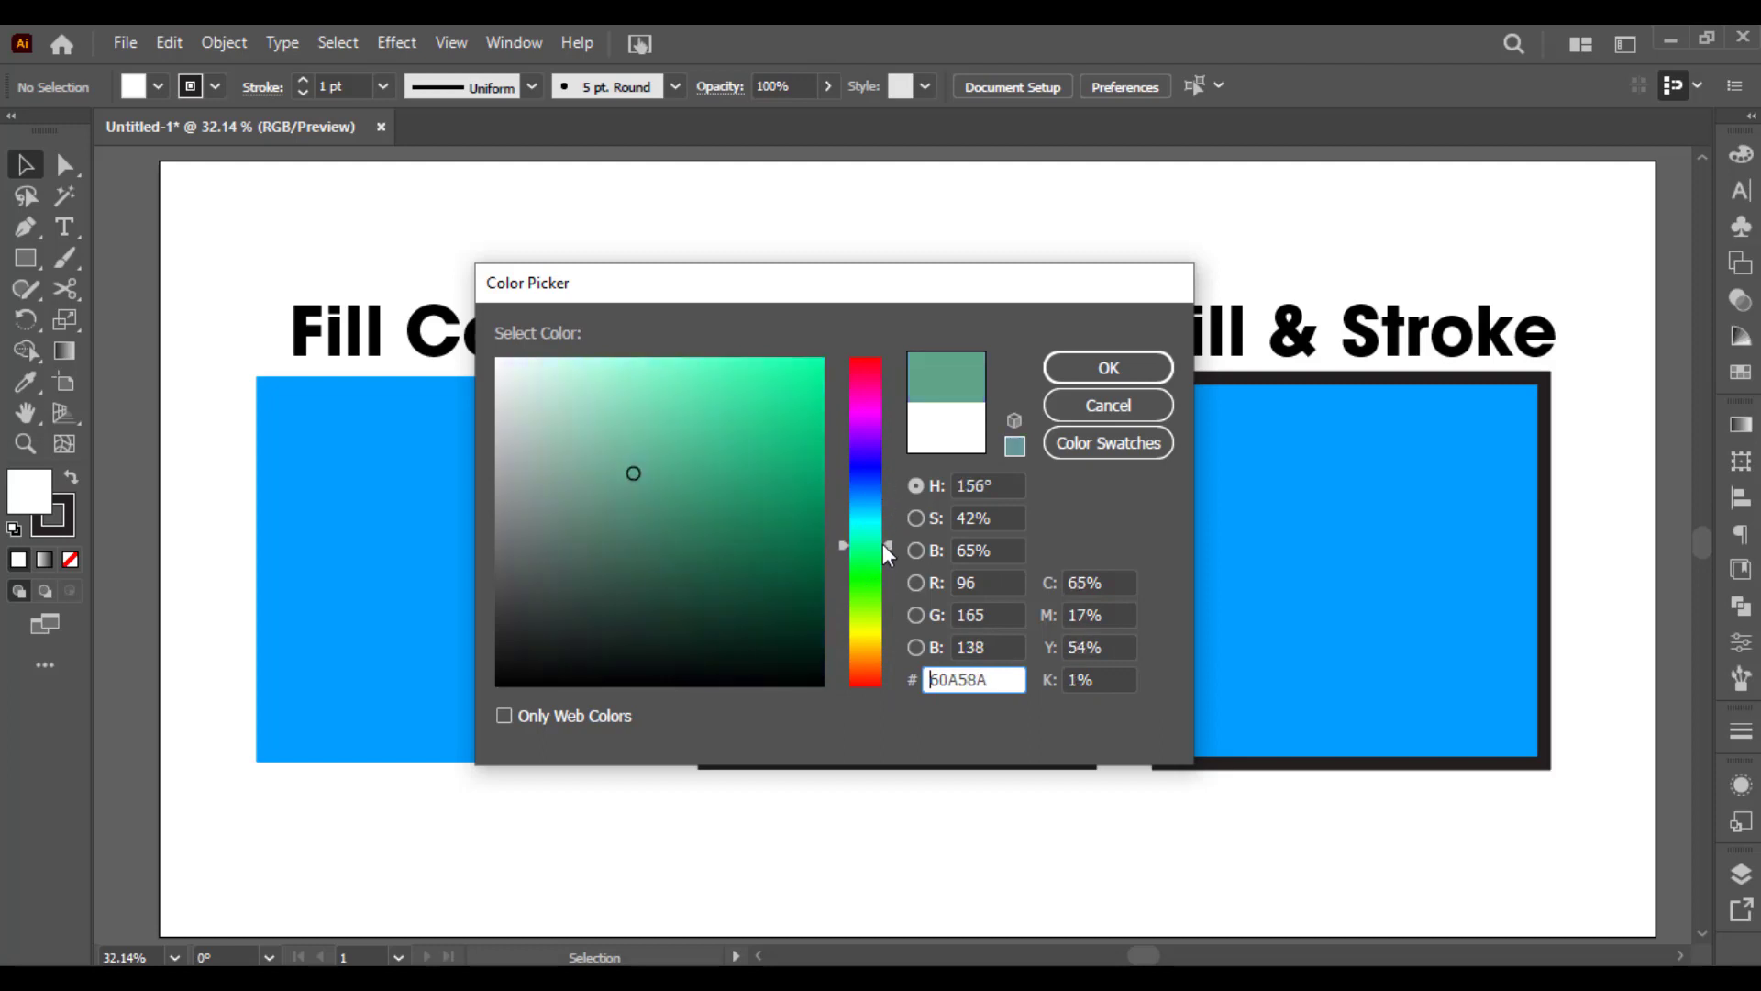
mouse_move(649, 477)
left_mouse_down()
mouse_move(624, 353)
mouse_move(548, 351)
mouse_move(700, 327)
mouse_move(806, 341)
mouse_move(624, 349)
left_mouse_up()
mouse_move(678, 455)
left_mouse_down()
mouse_move(679, 495)
mouse_move(854, 601)
mouse_move(825, 637)
mouse_move(829, 621)
mouse_move(570, 629)
mouse_move(774, 527)
mouse_move(733, 525)
left_mouse_up()
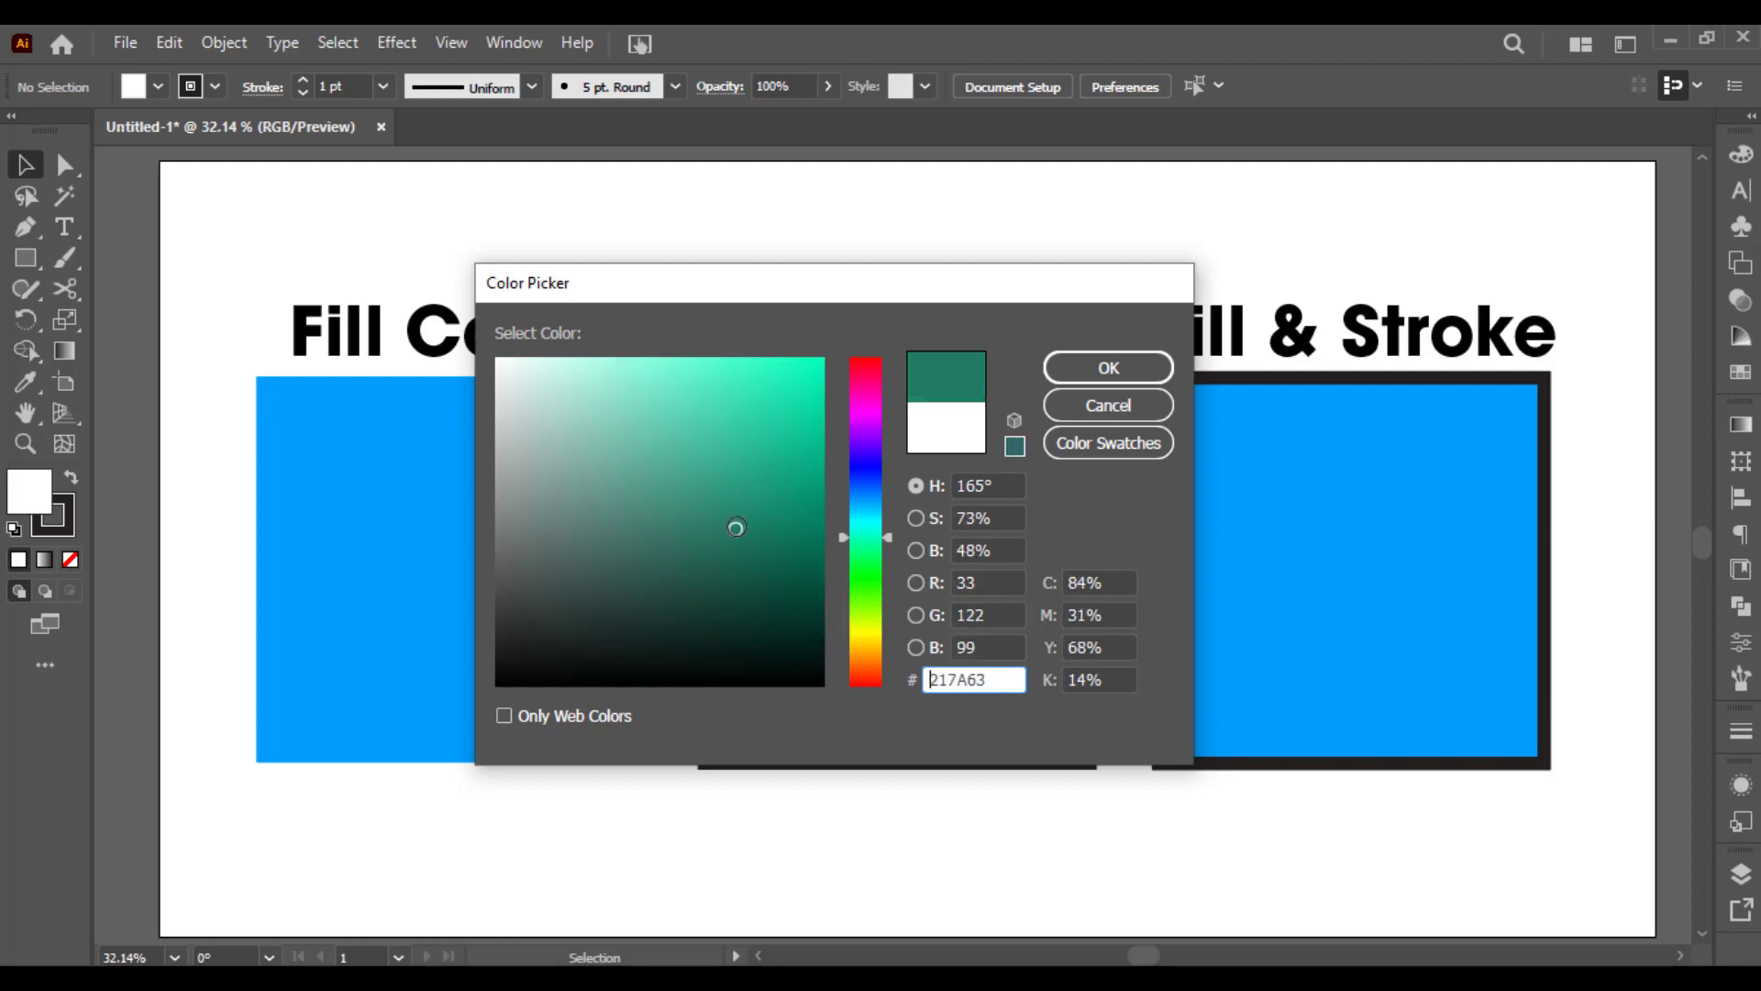
left_click(865, 432)
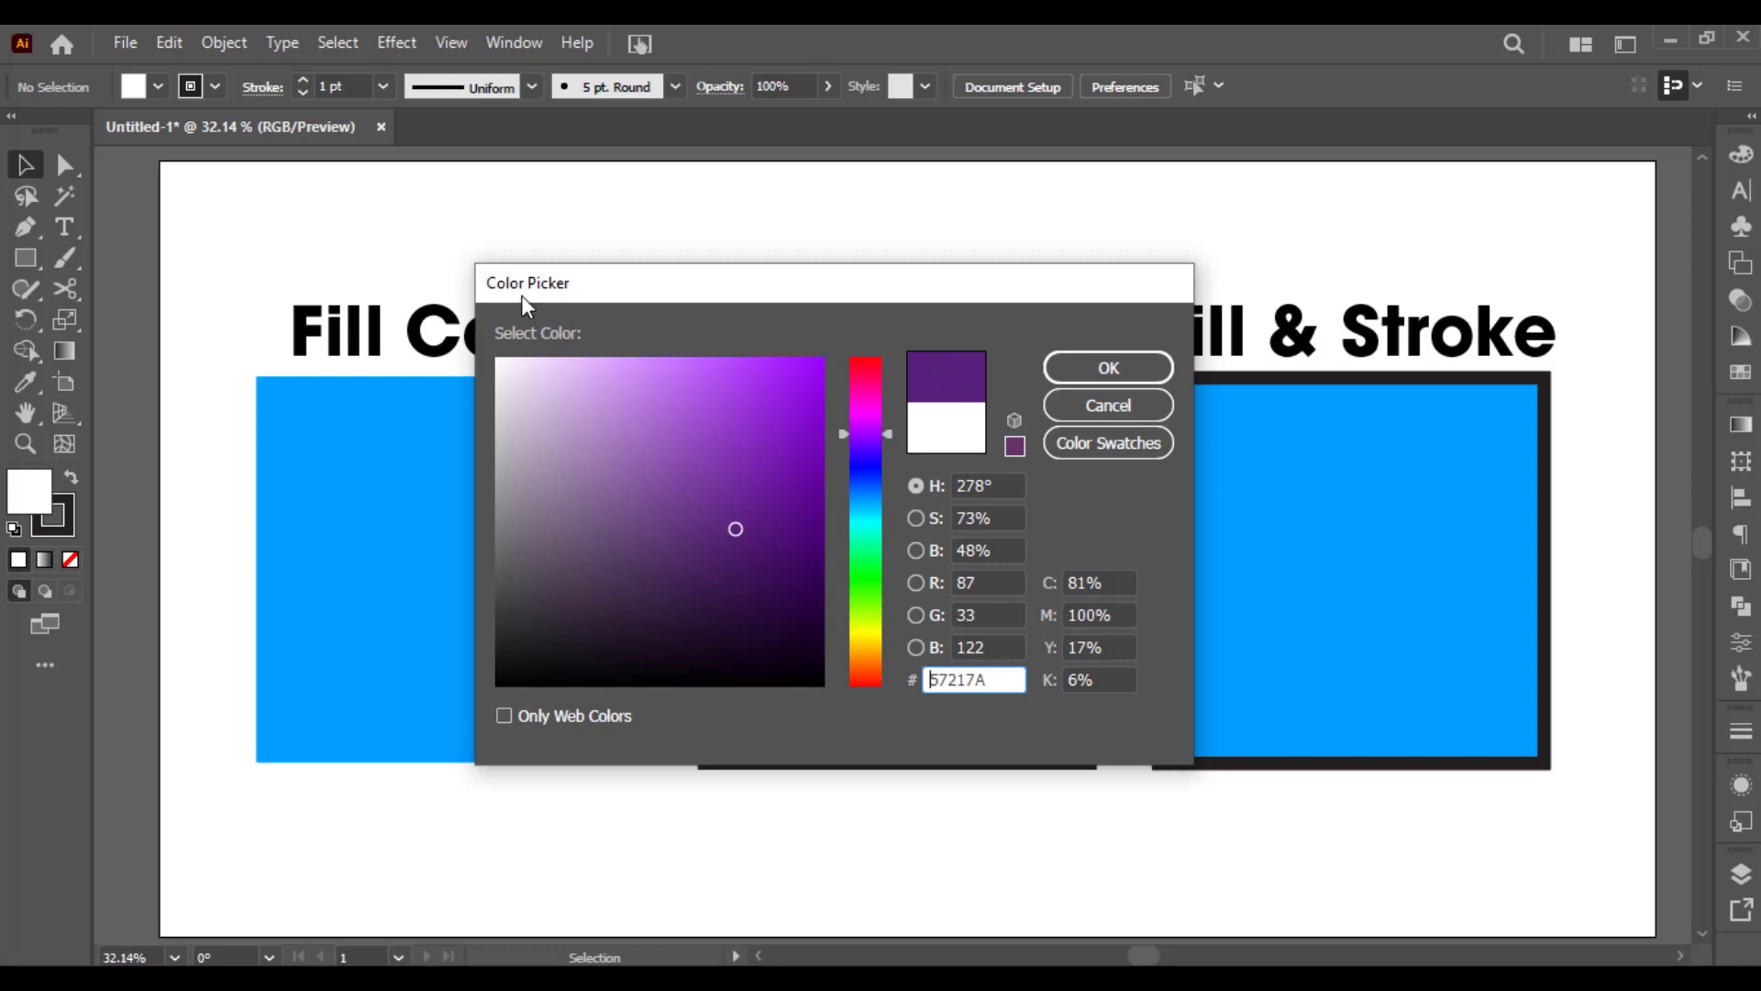
left_click_drag(1000, 678, 927, 681)
left_click(1005, 683)
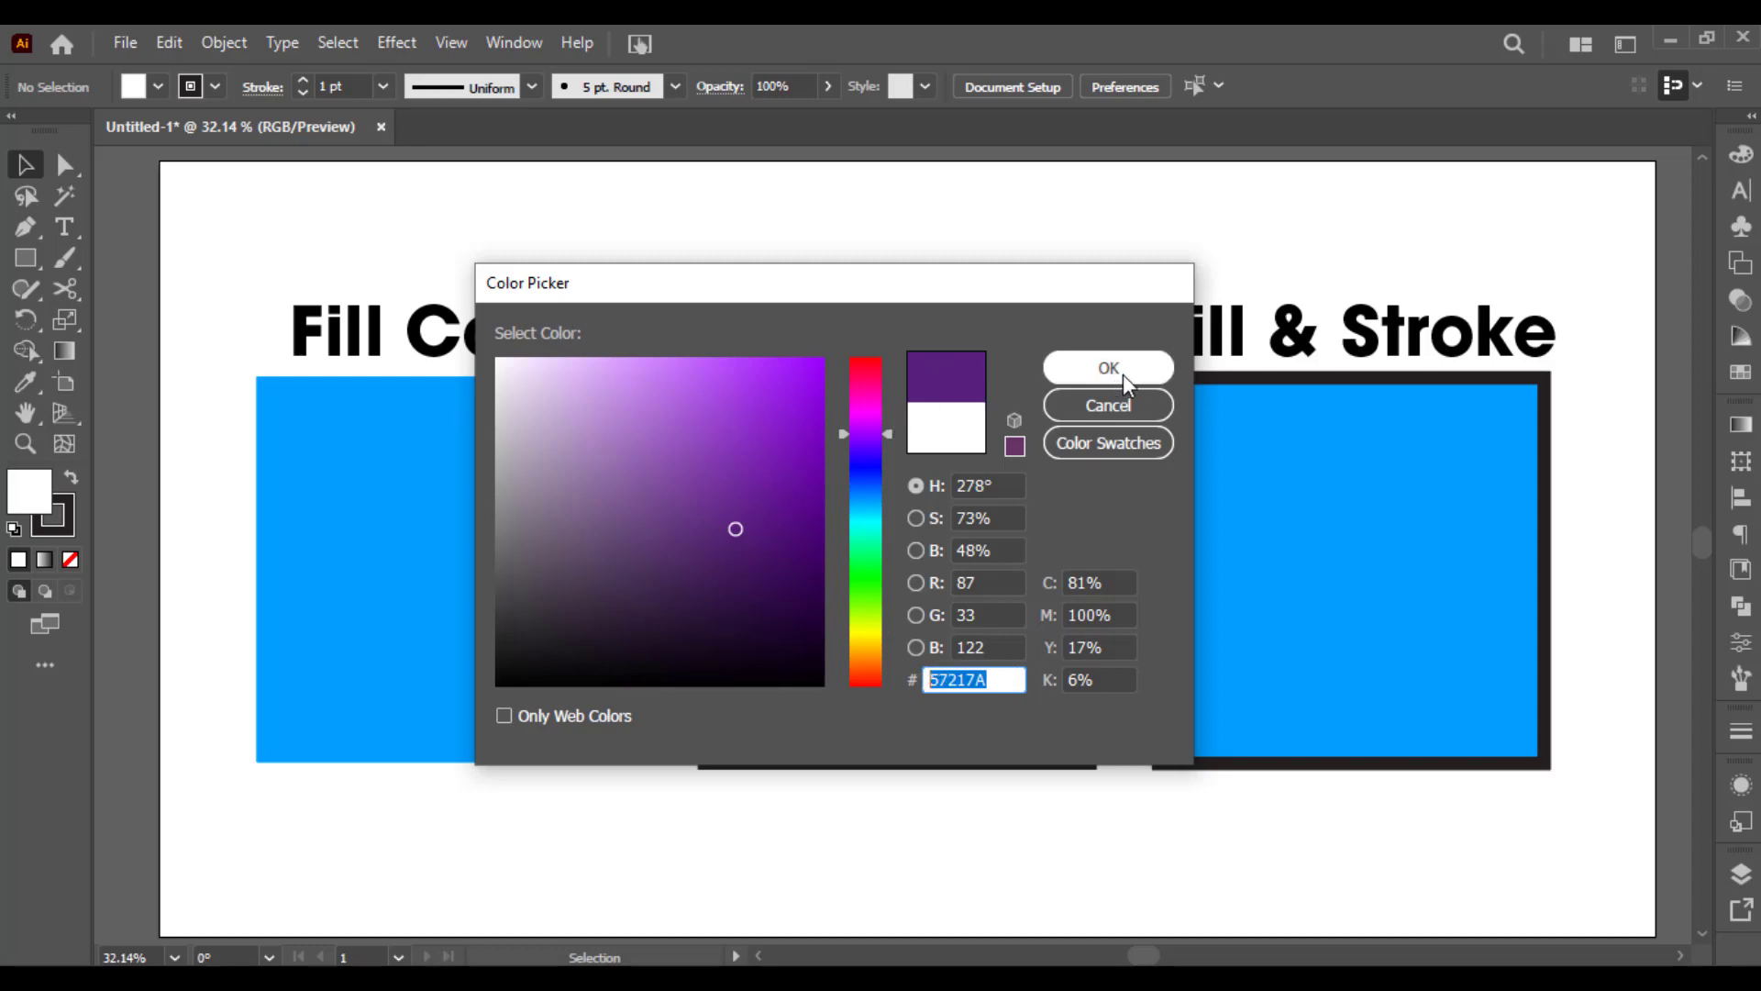
left_click(1147, 378)
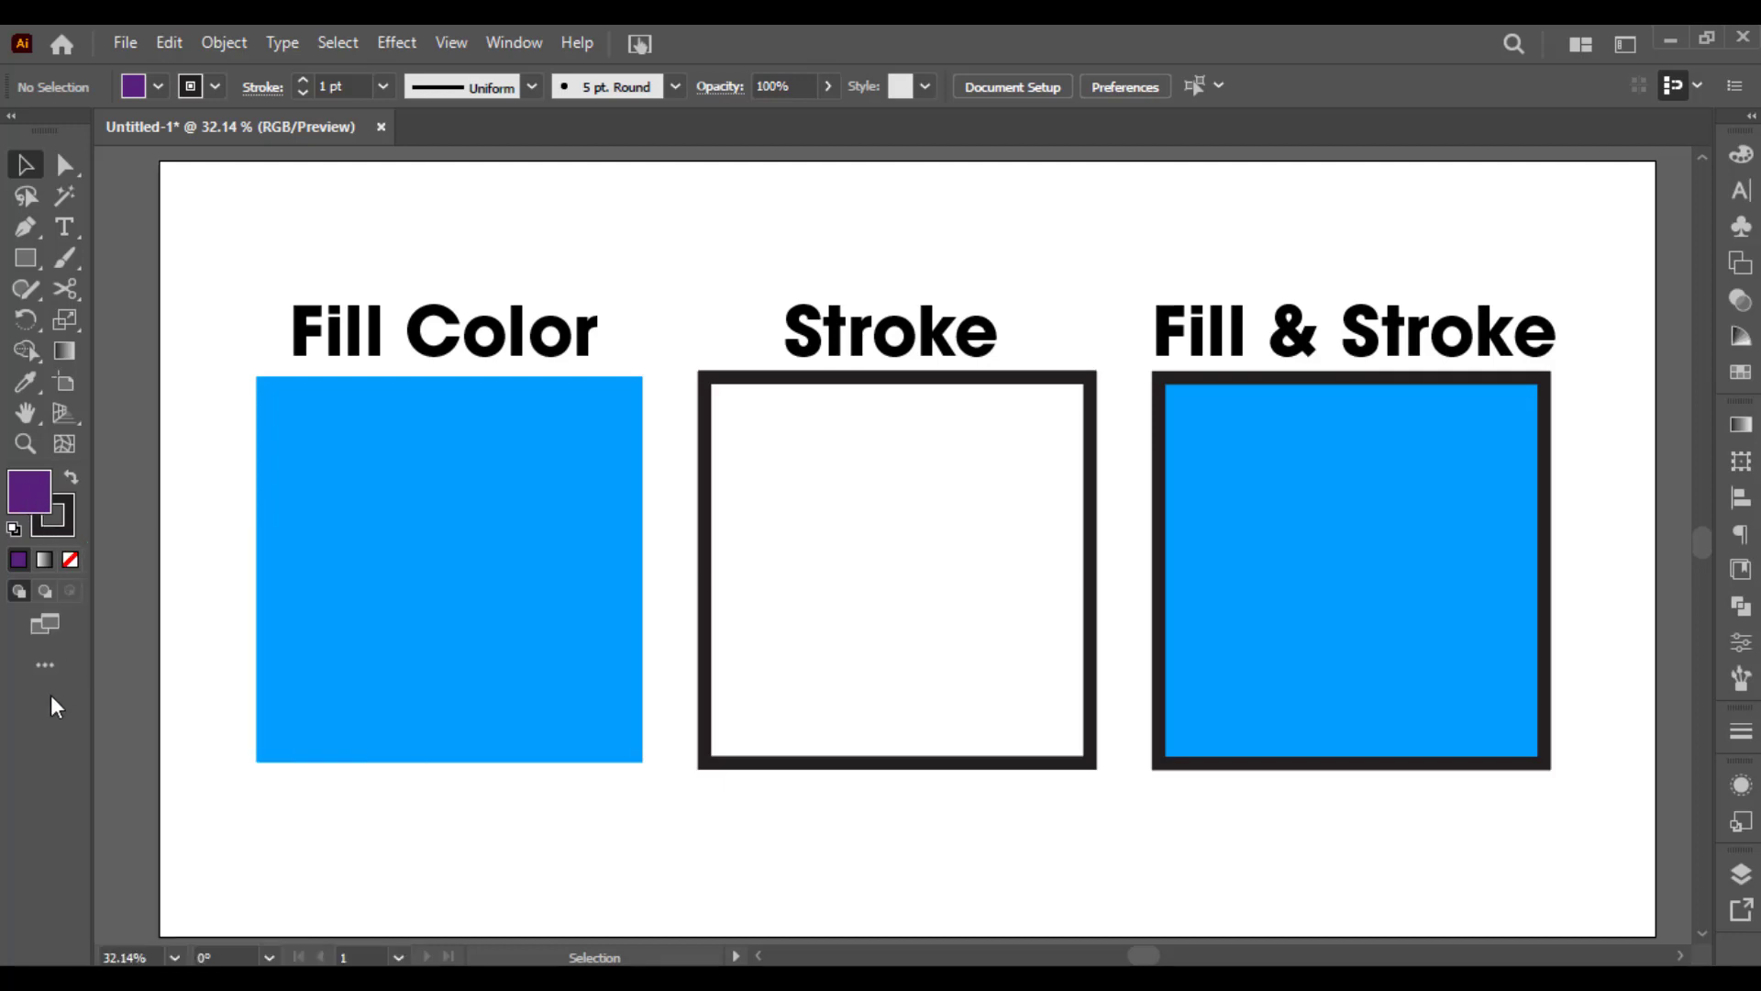
- Set the stroke colour to pink FF4D80 by hex value, keeping the fill active afterwards
left_click(53, 518)
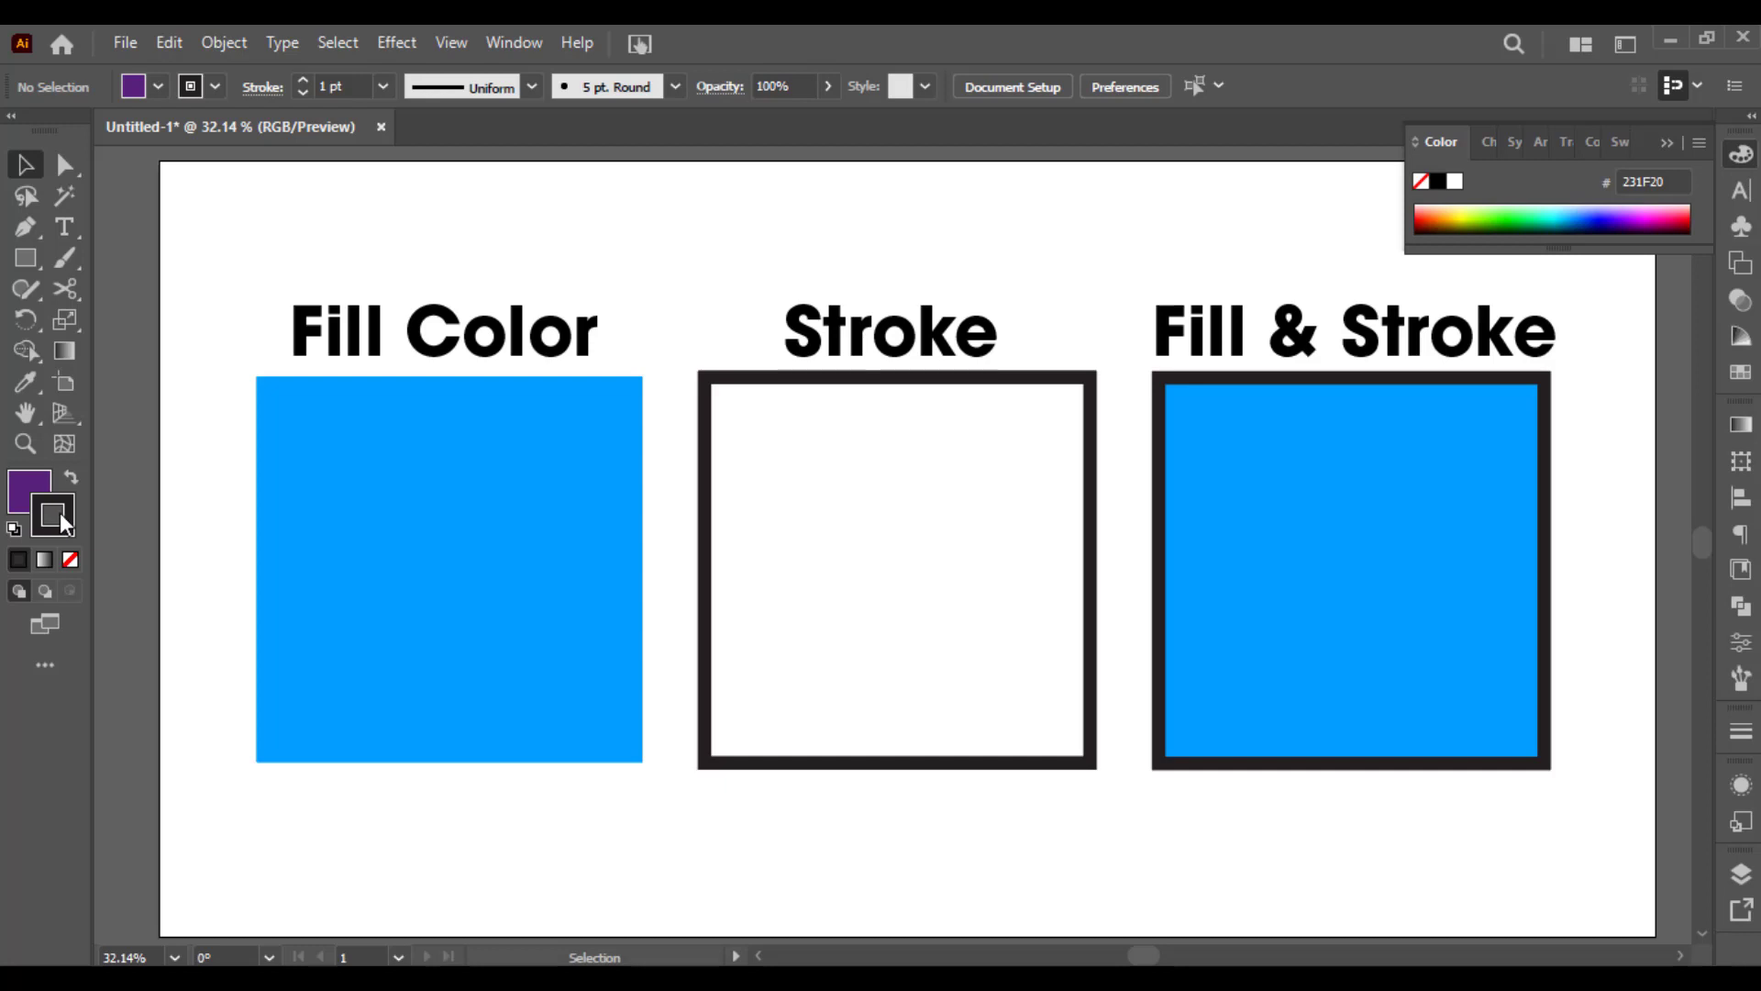
double_click(58, 511)
type("FF4D80")
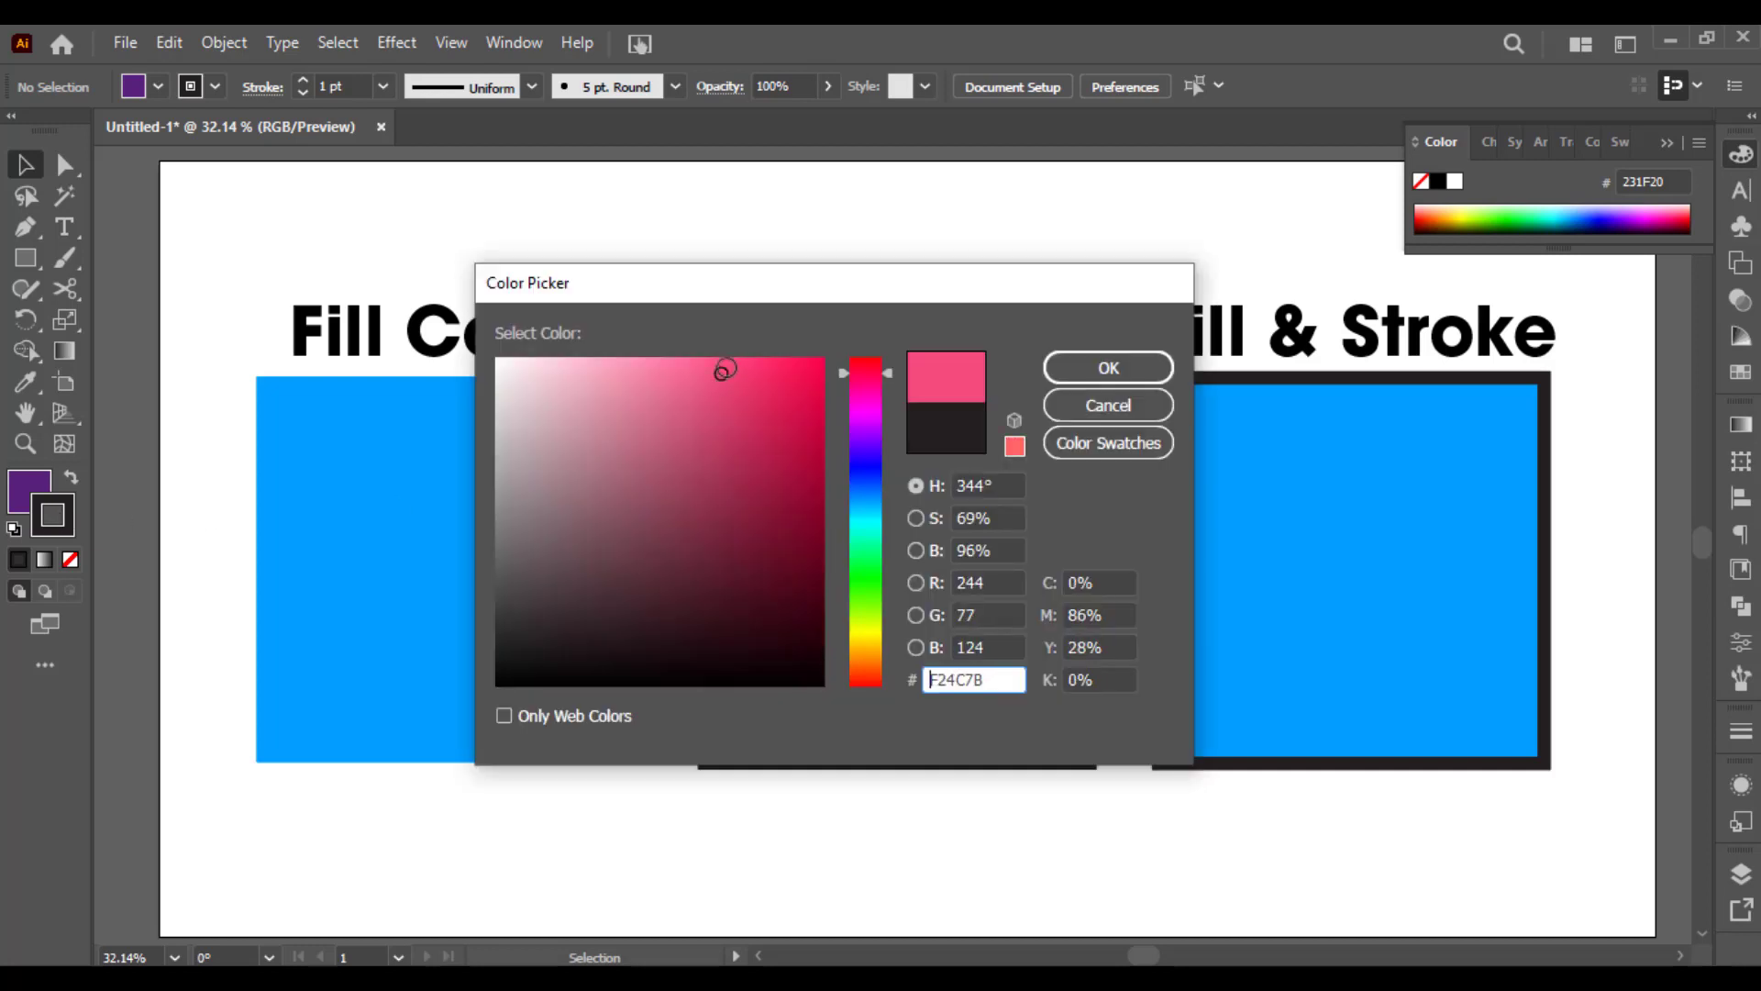
left_click(1108, 368)
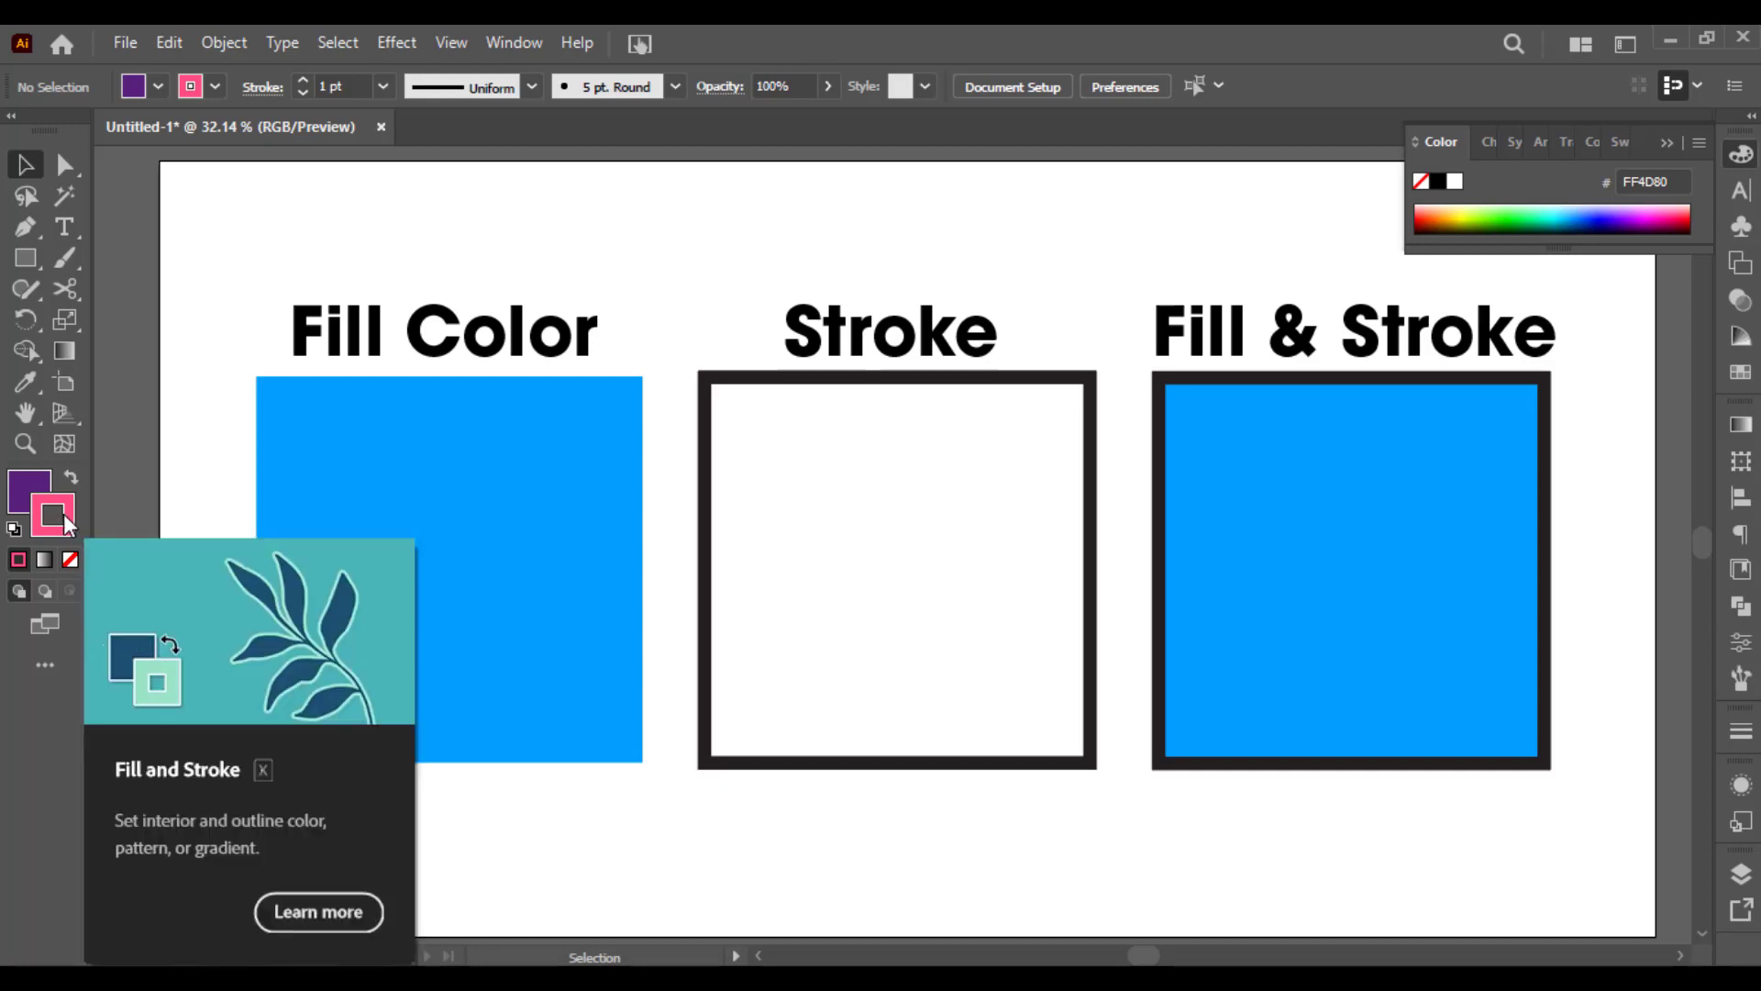
left_click(44, 479)
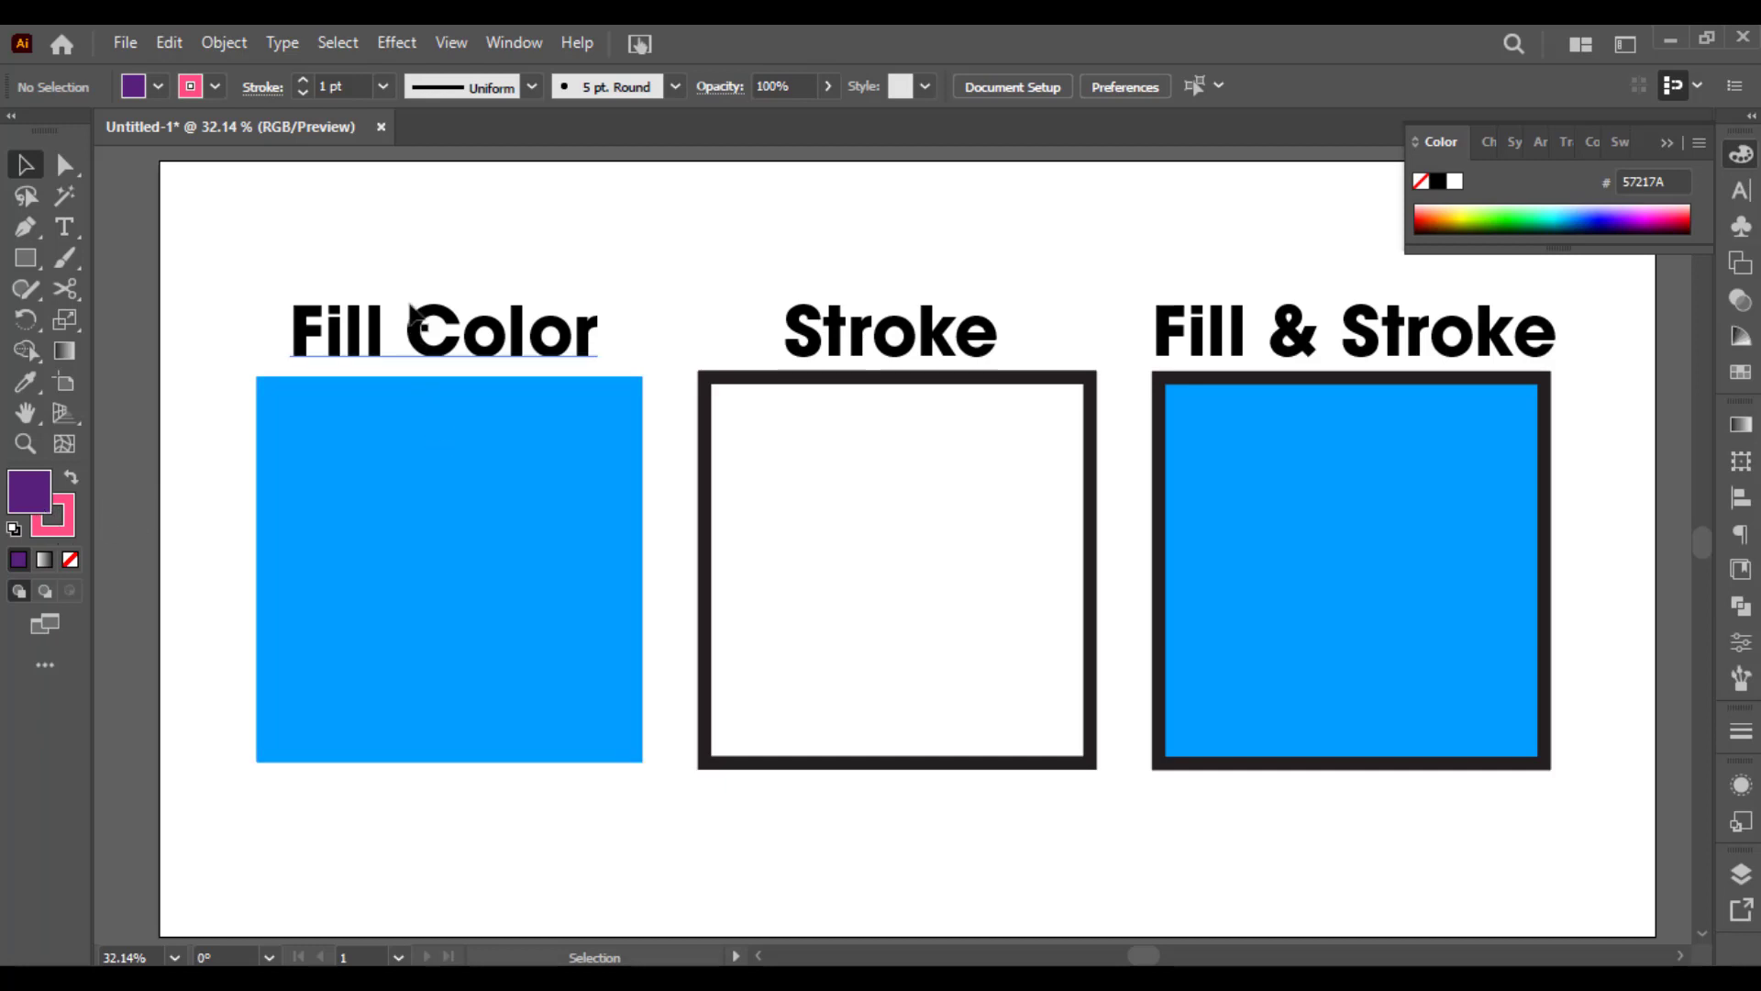
- Select the Fill & Stroke square and make its dark 231F20 stroke the active colour
left_click(341, 454)
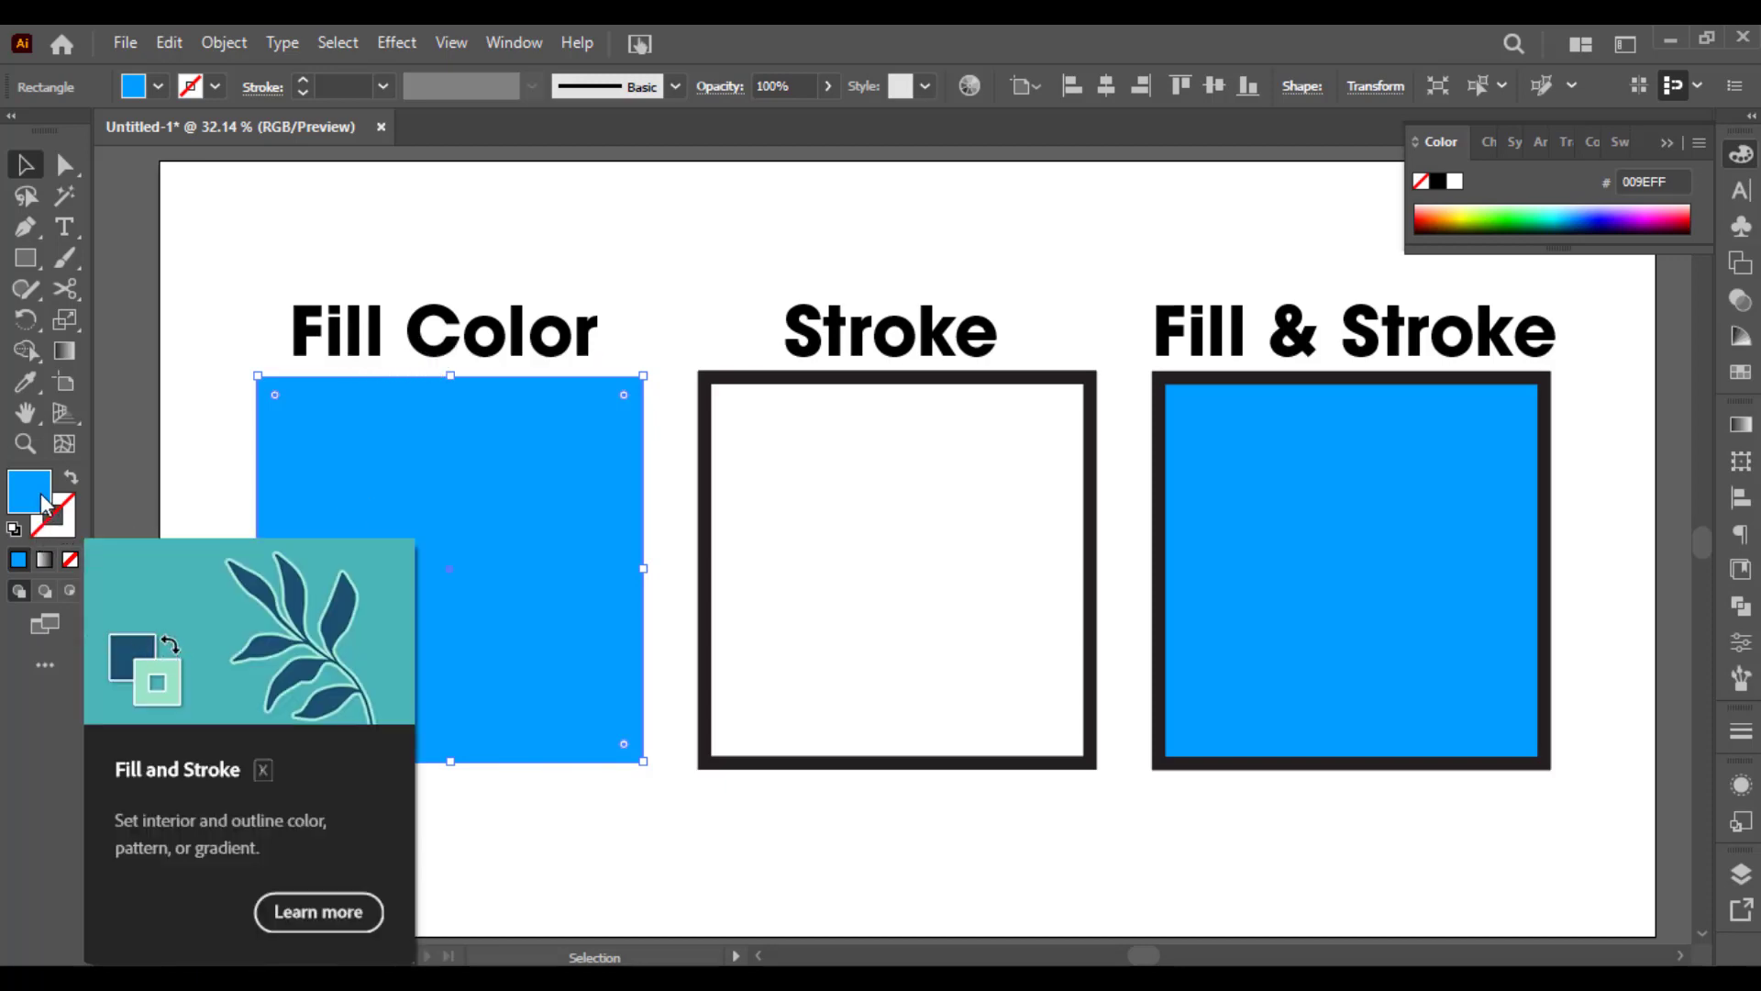
left_click(703, 354)
left_click(712, 379)
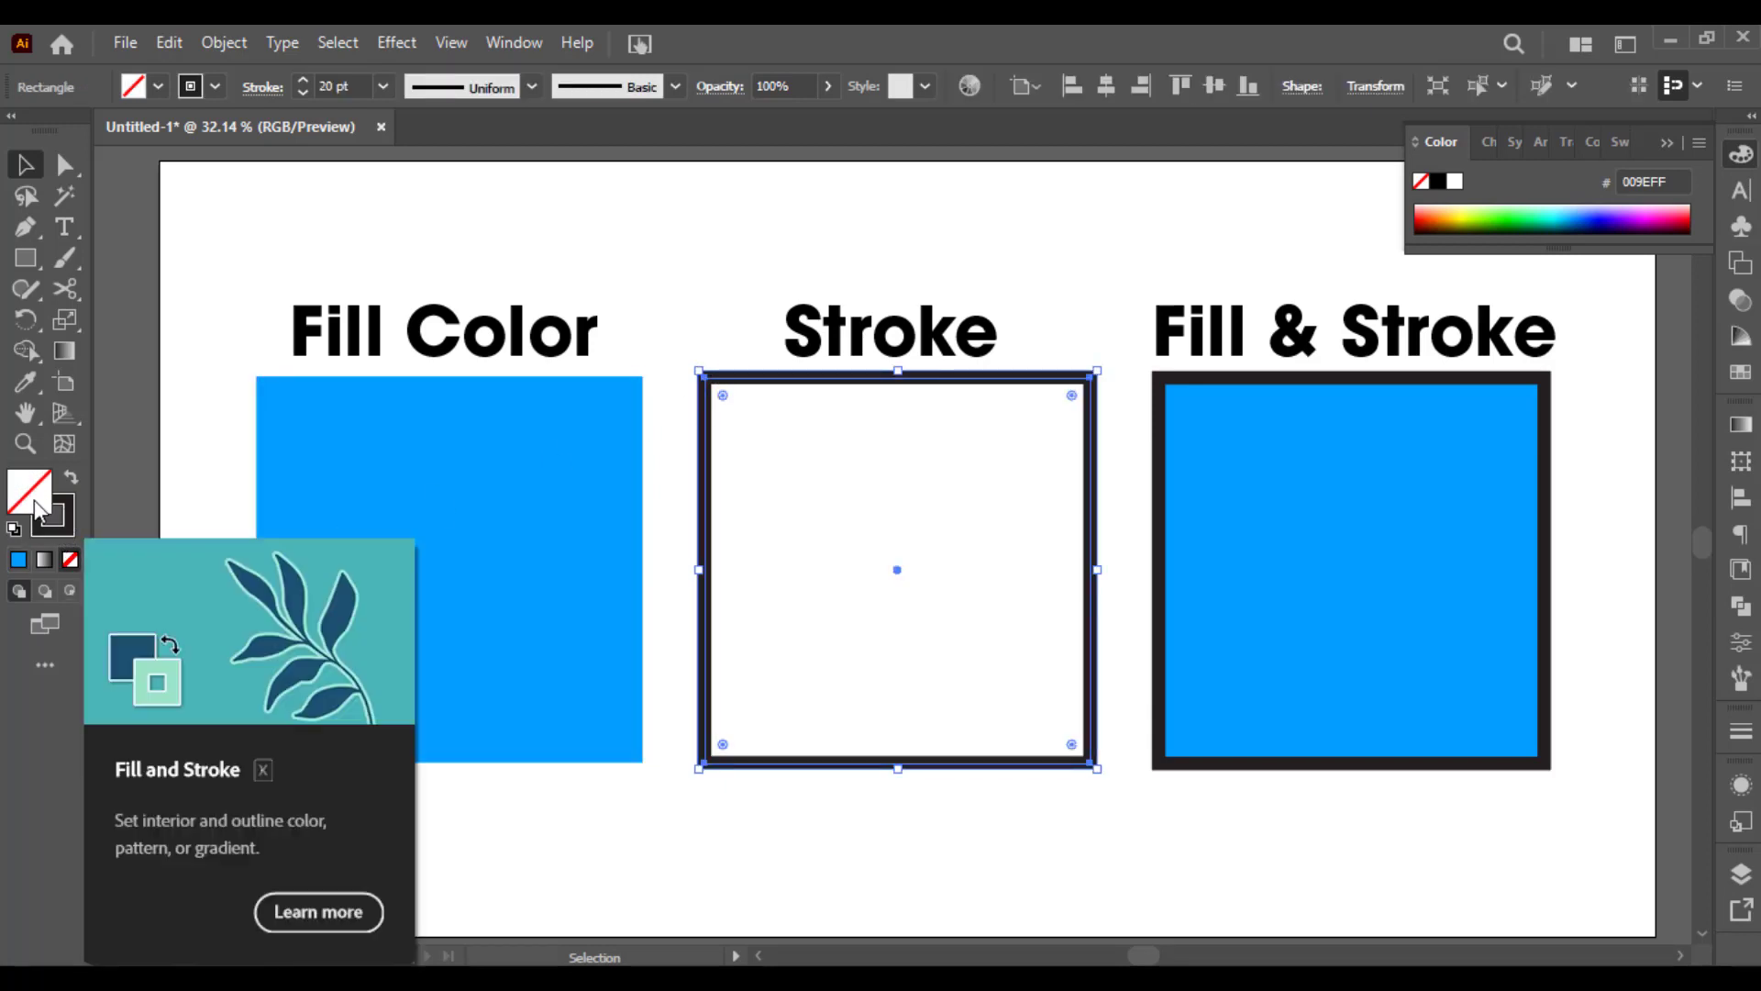
left_click(1212, 484)
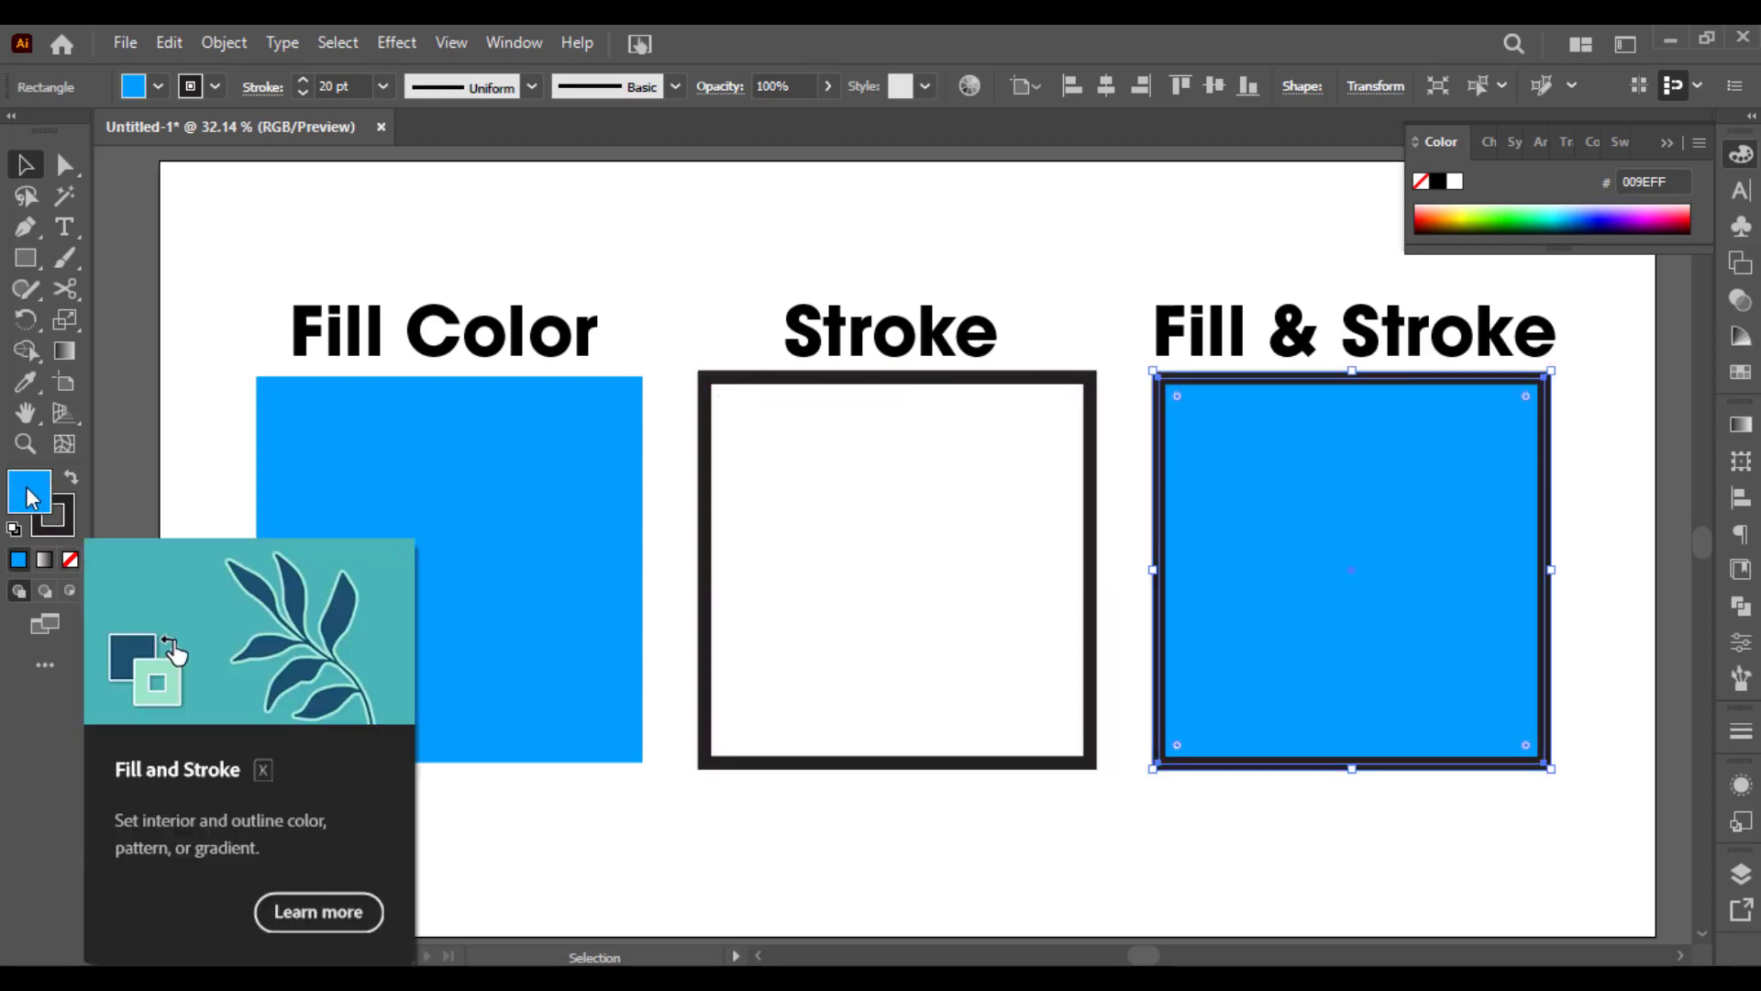
left_click(1108, 273)
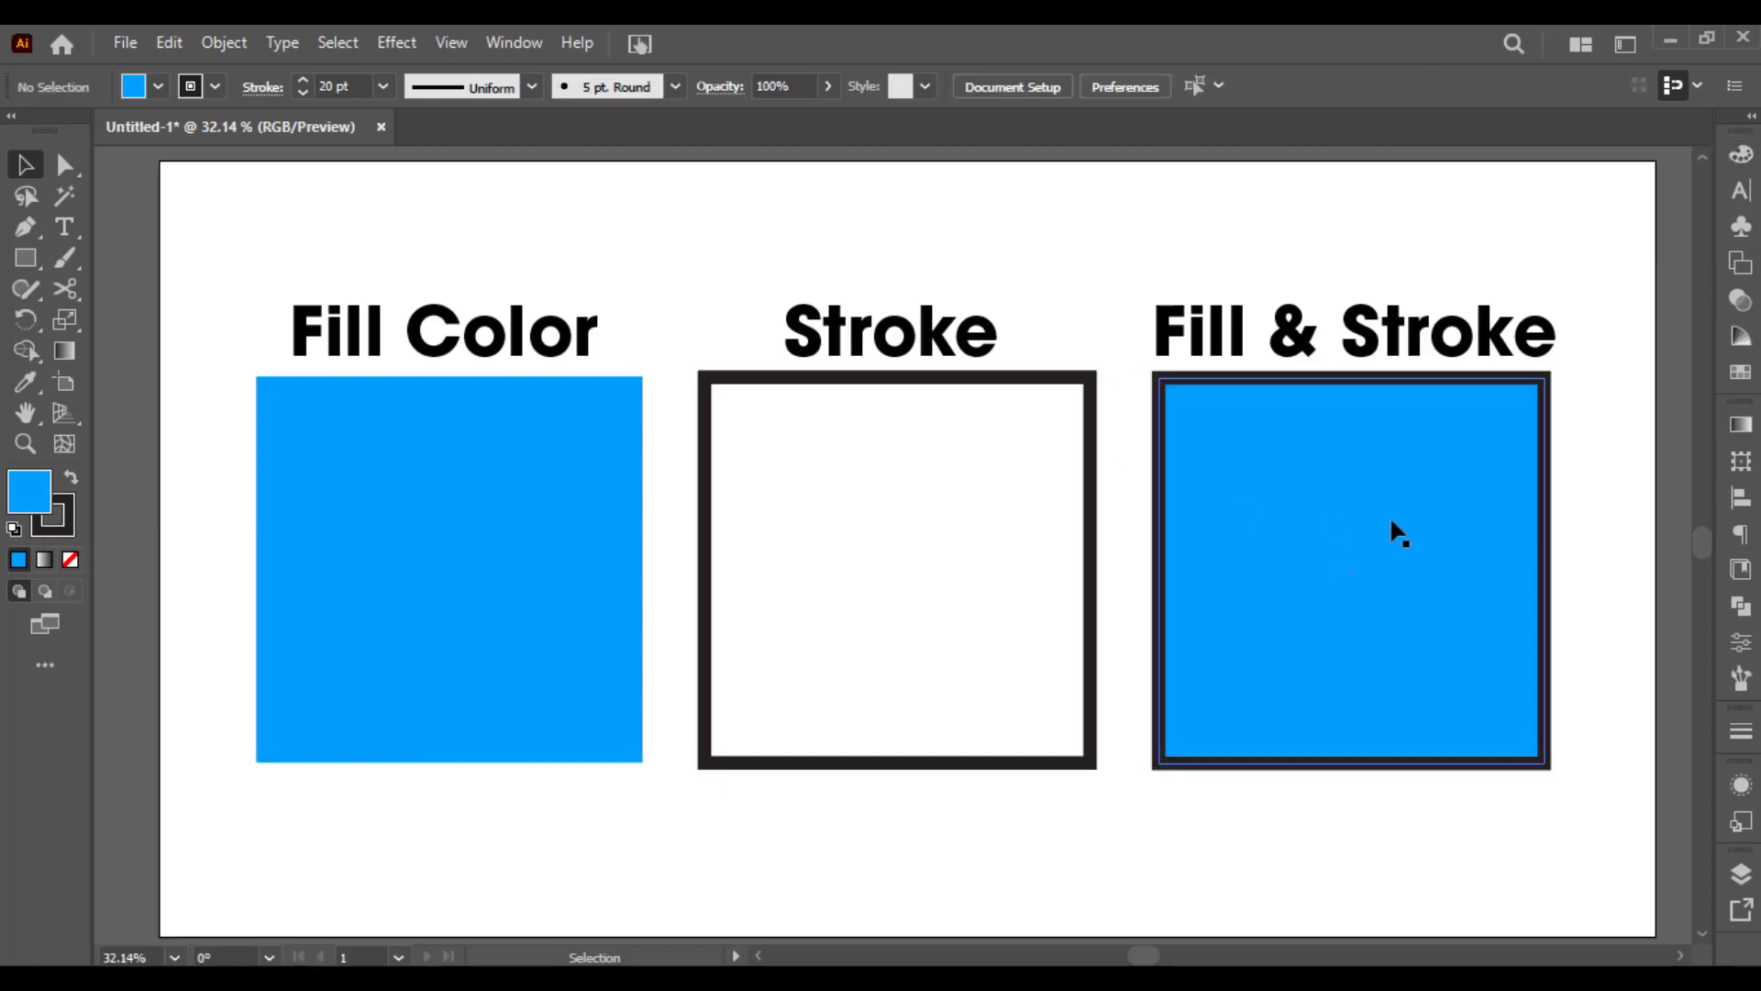
left_click(1280, 444)
left_click(53, 525)
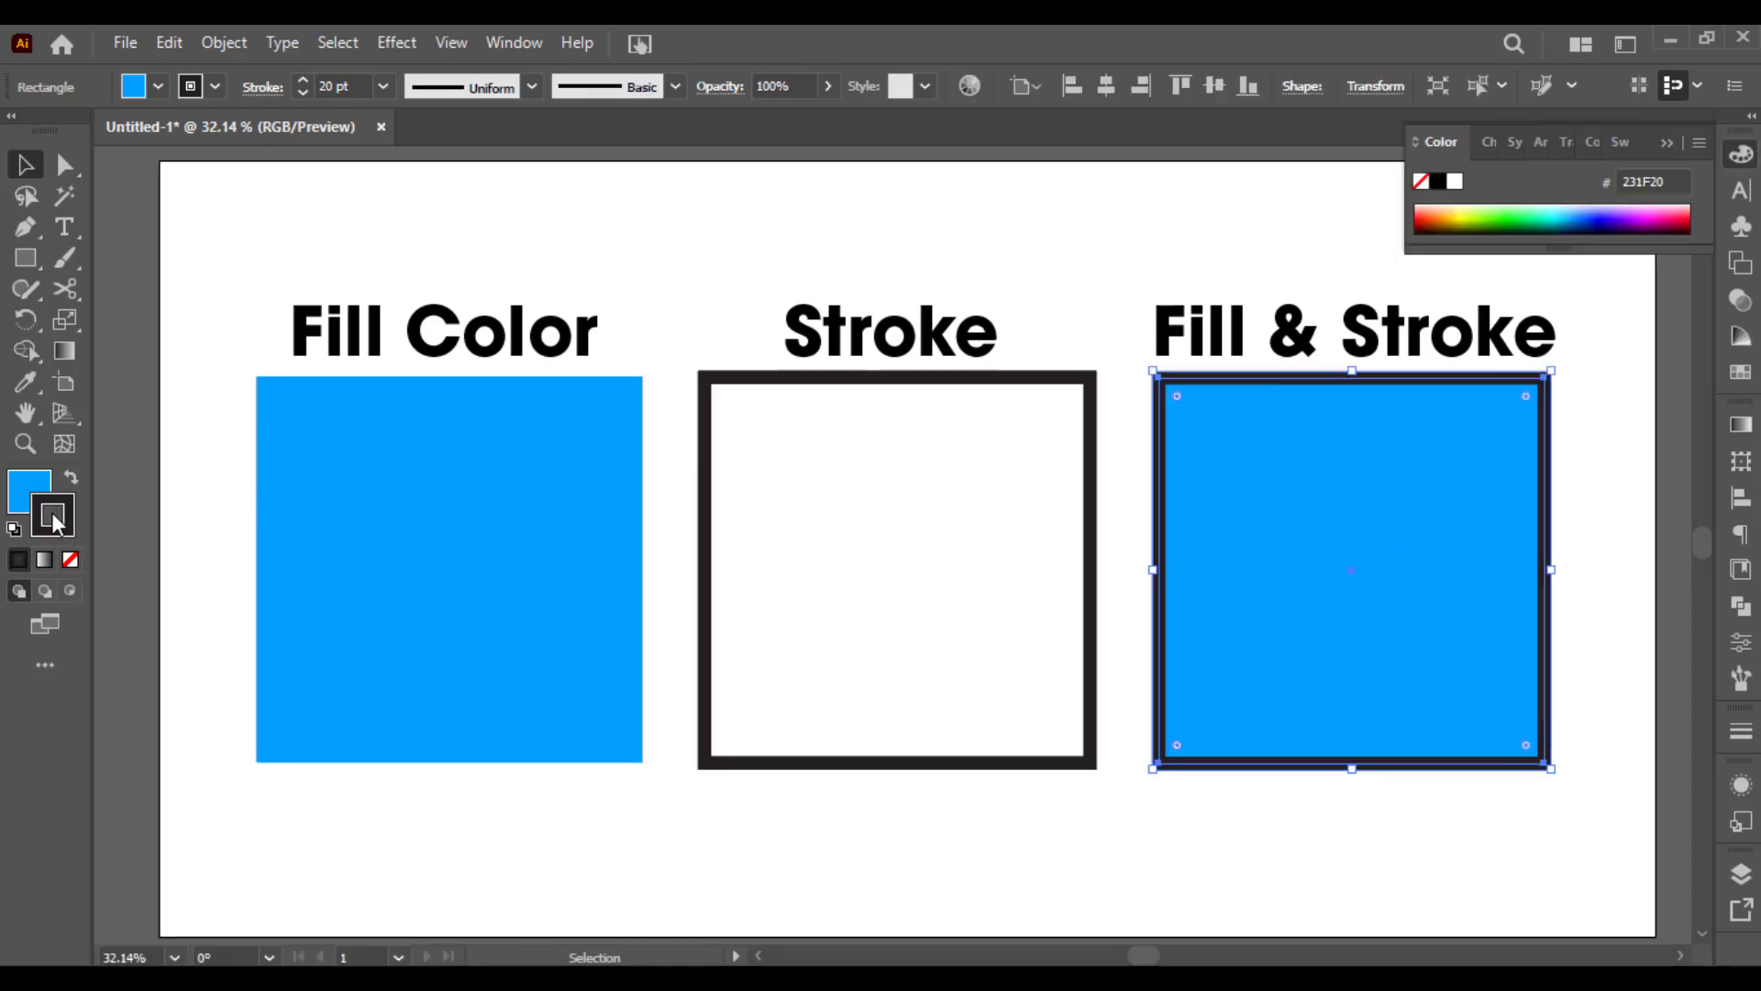
- Recolour the Fill & Stroke square's outline to bright green 3FFF00
double_click(53, 520)
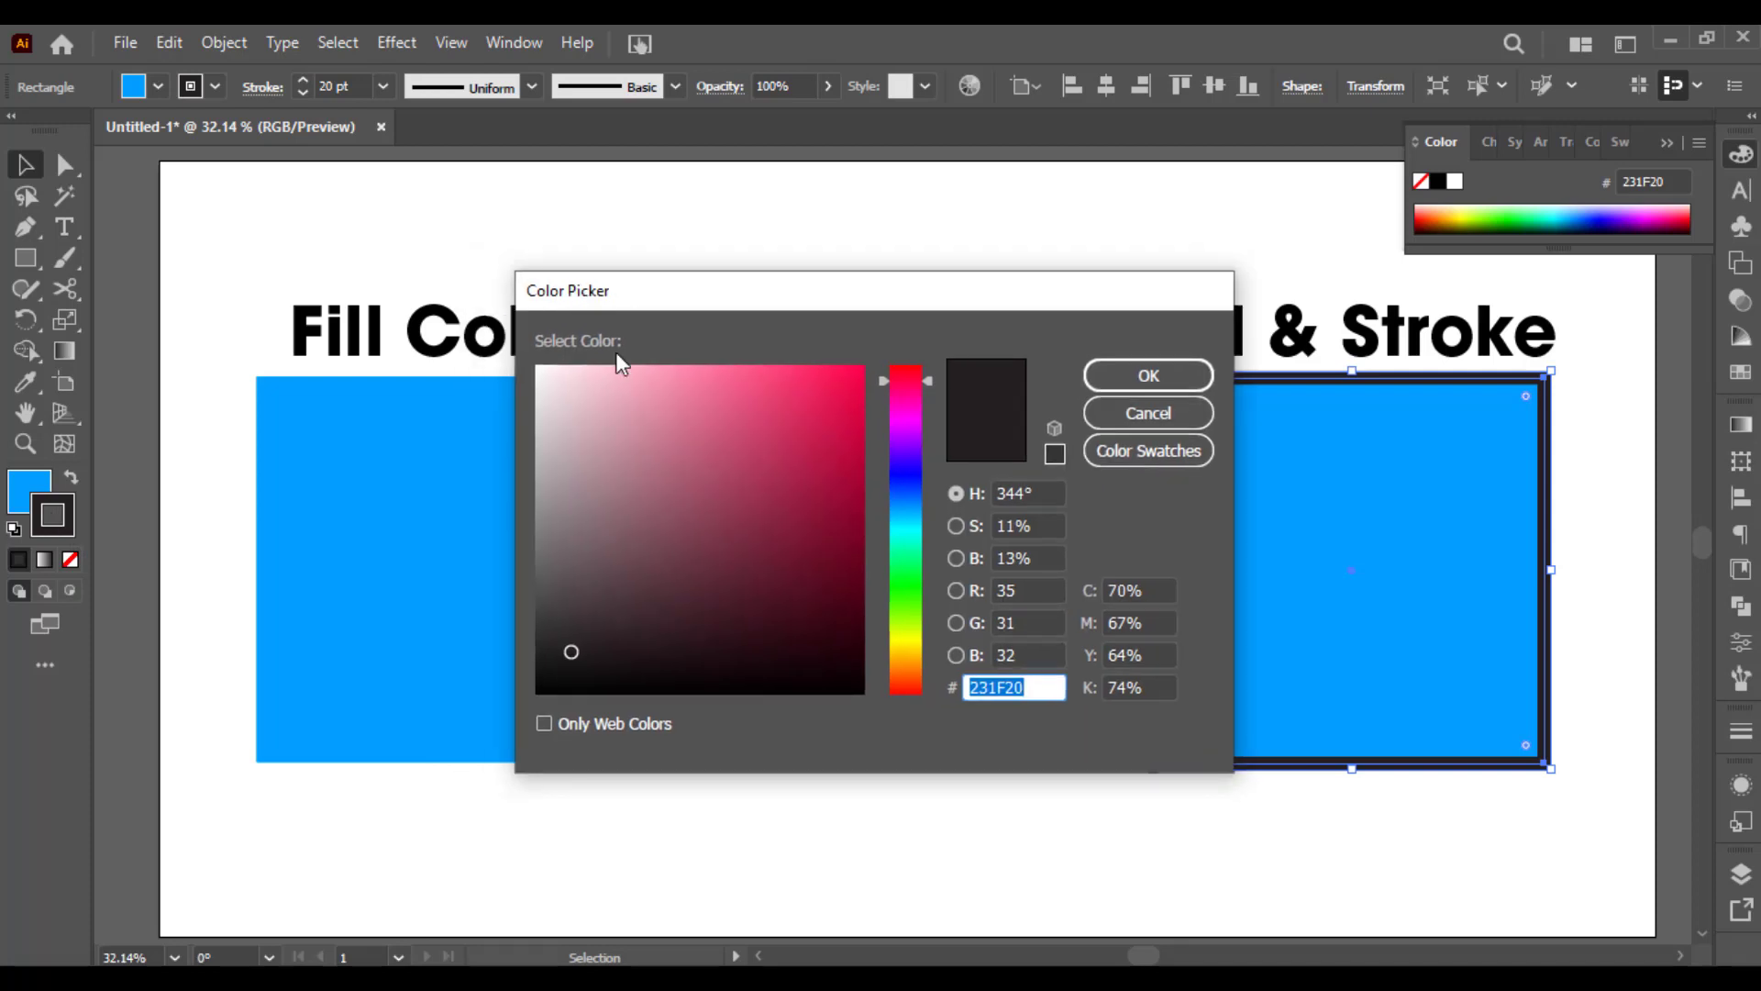
left_click_drag(910, 476, 905, 598)
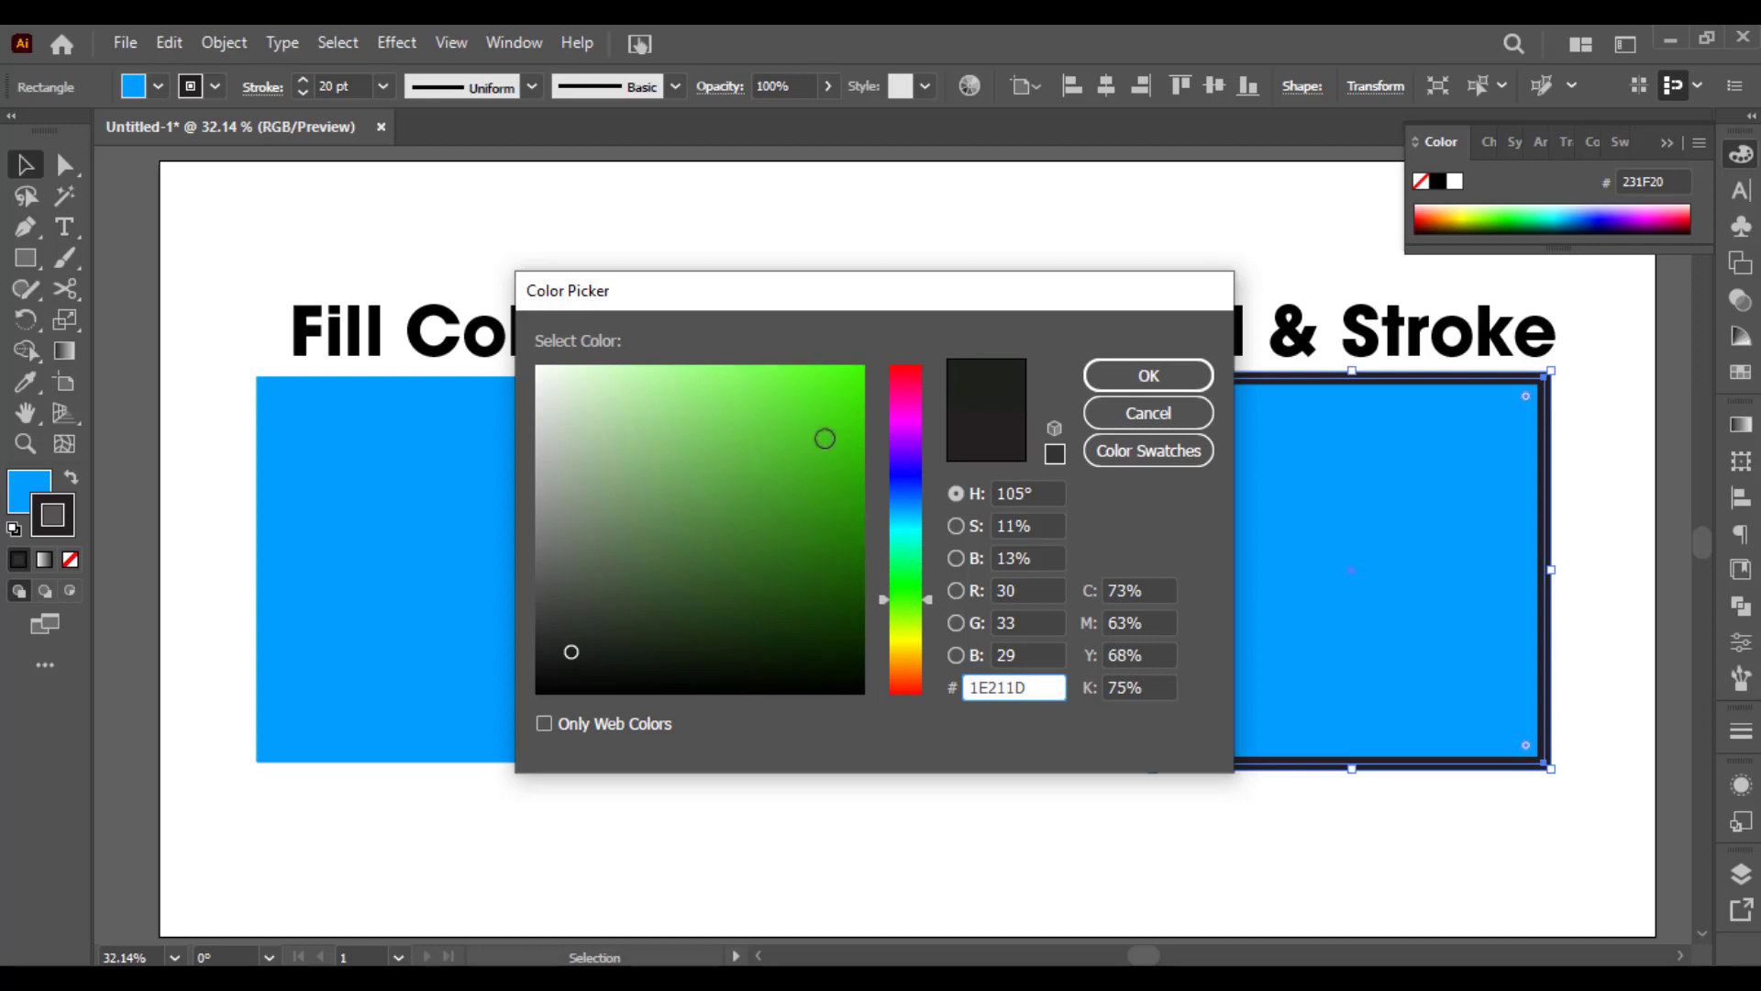
left_click_drag(829, 456, 878, 339)
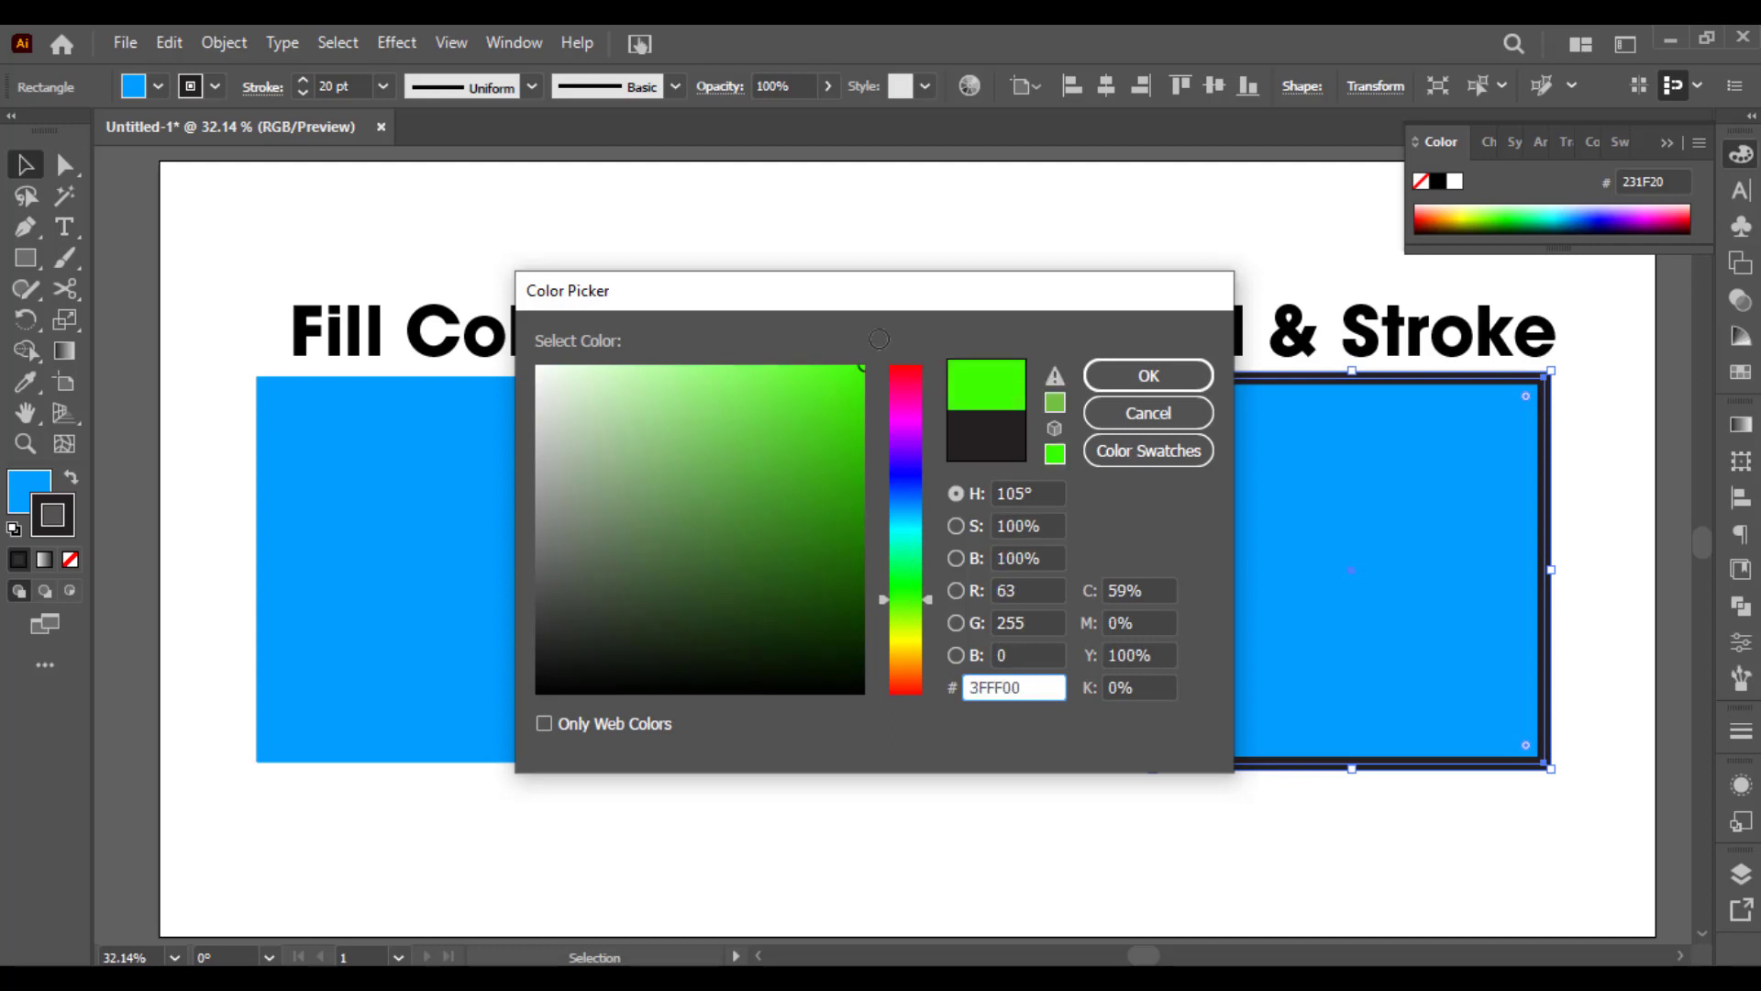
left_click(1150, 380)
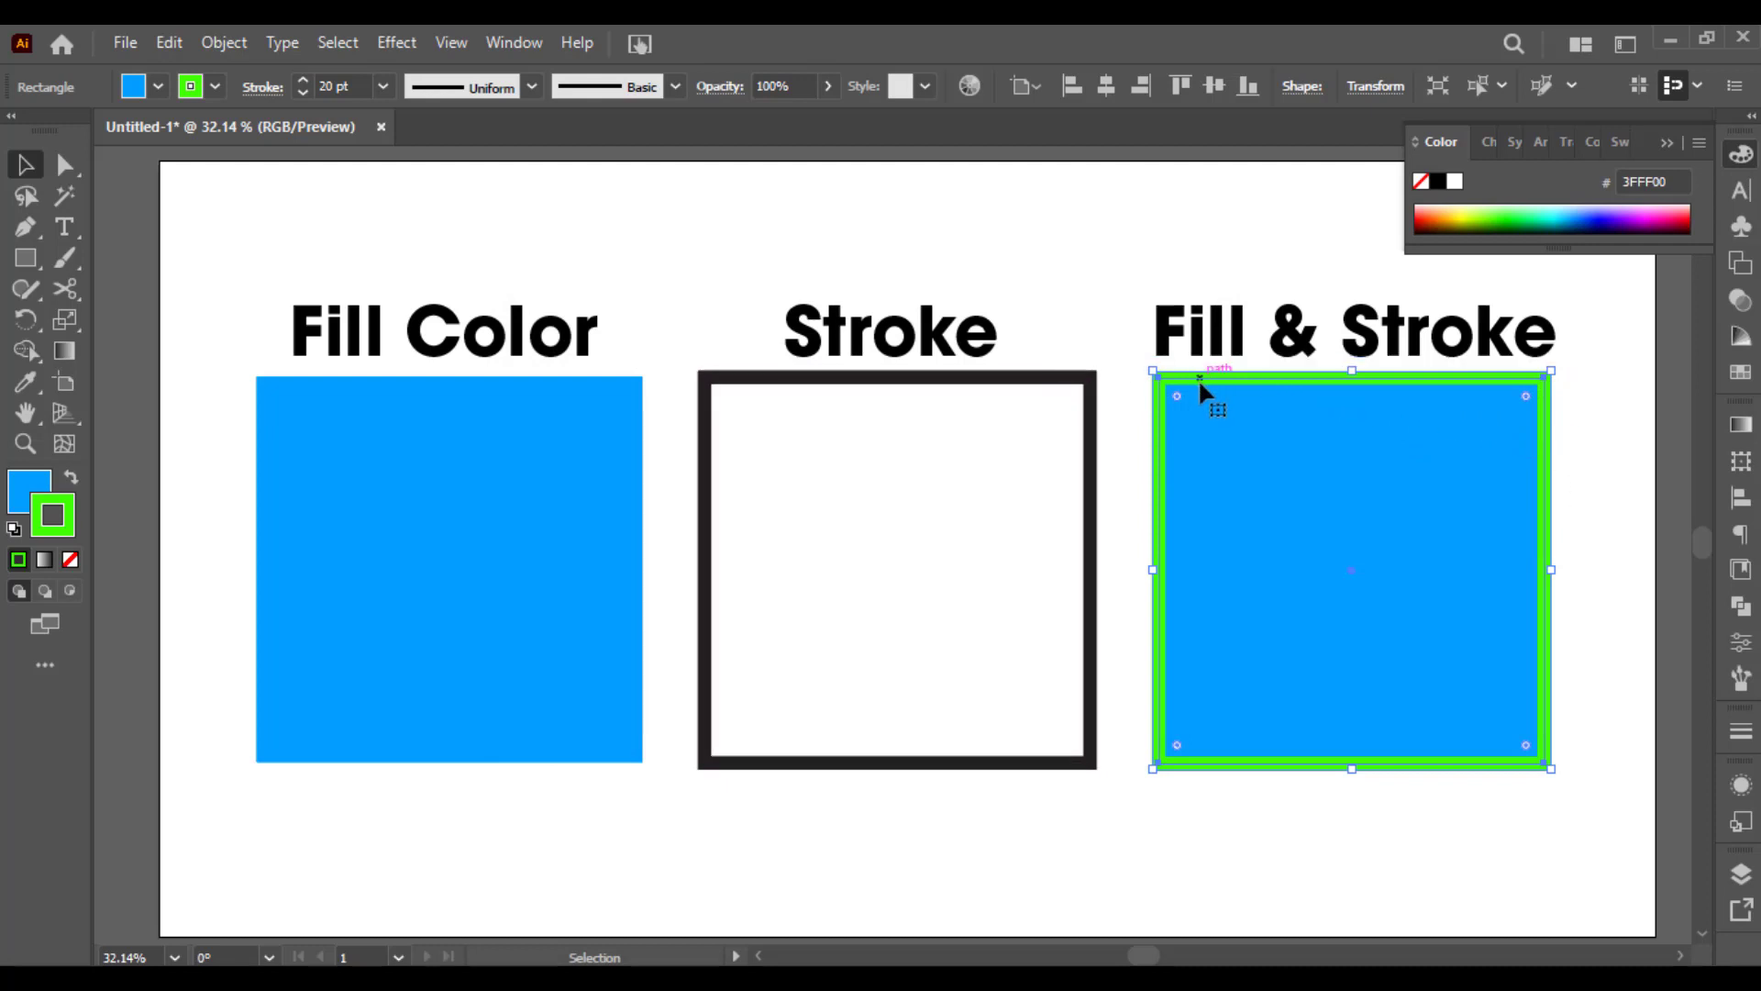
scroll(346, 82, "up", 14)
left_click(347, 81)
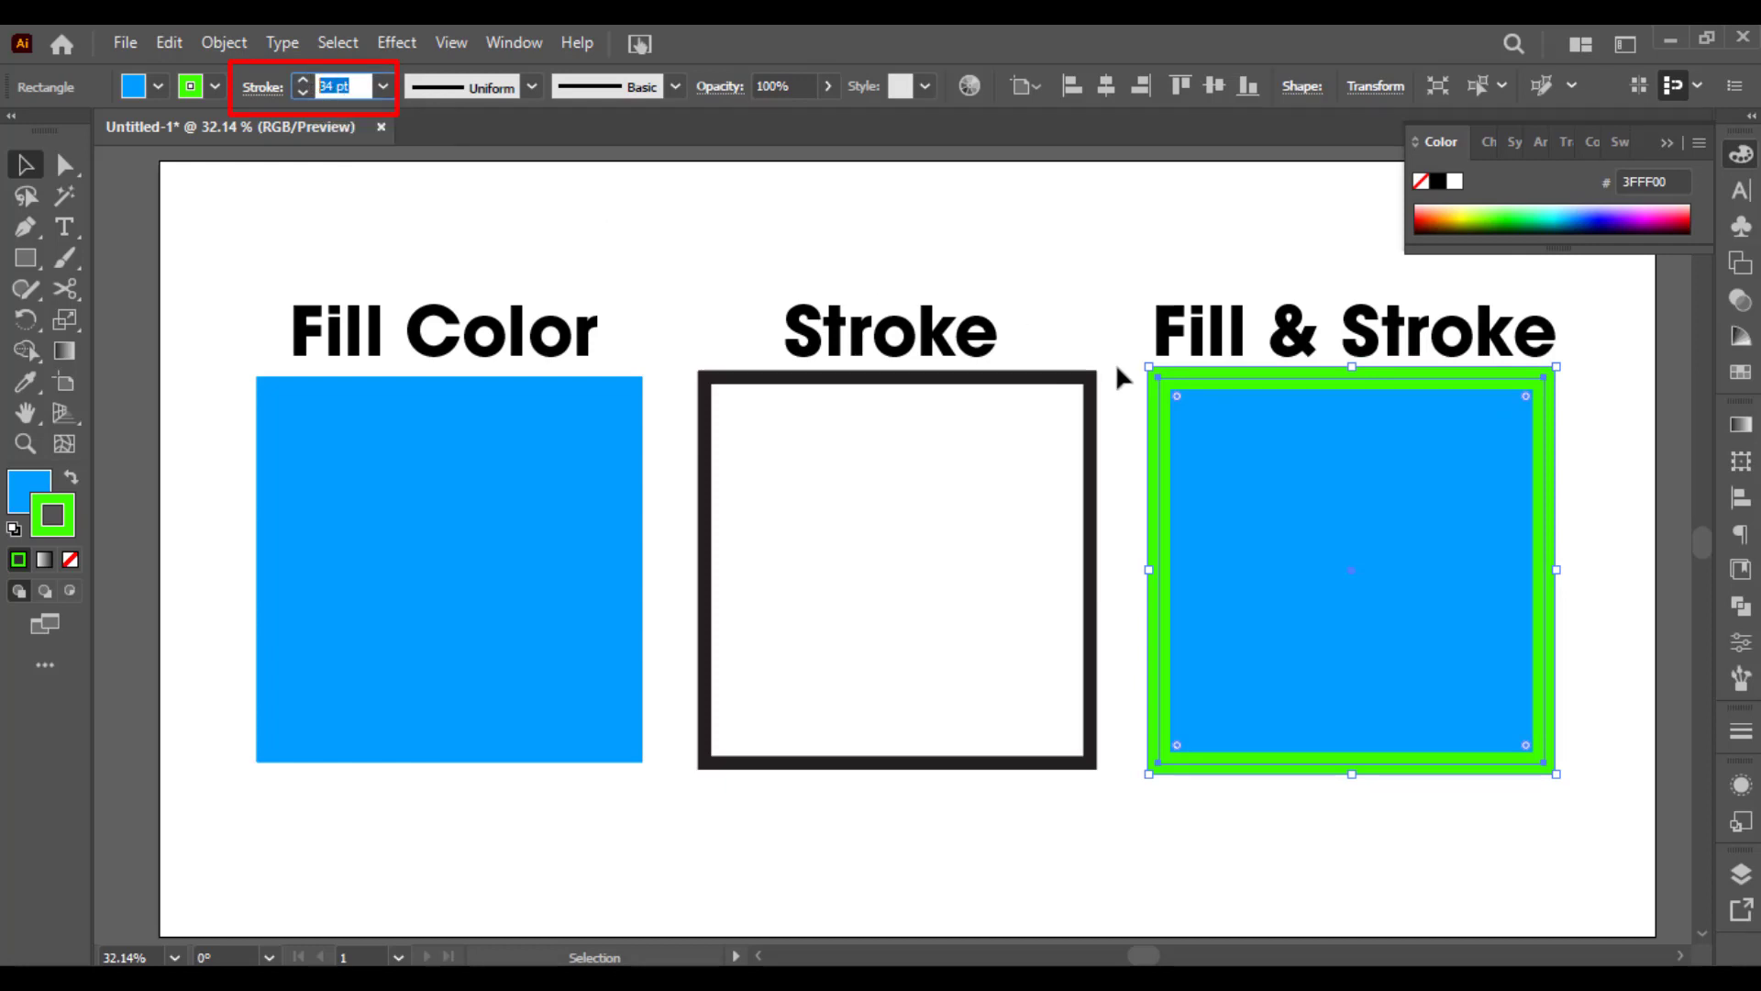
scroll(302, 92, "down", 14)
scroll(300, 92, "down", 4)
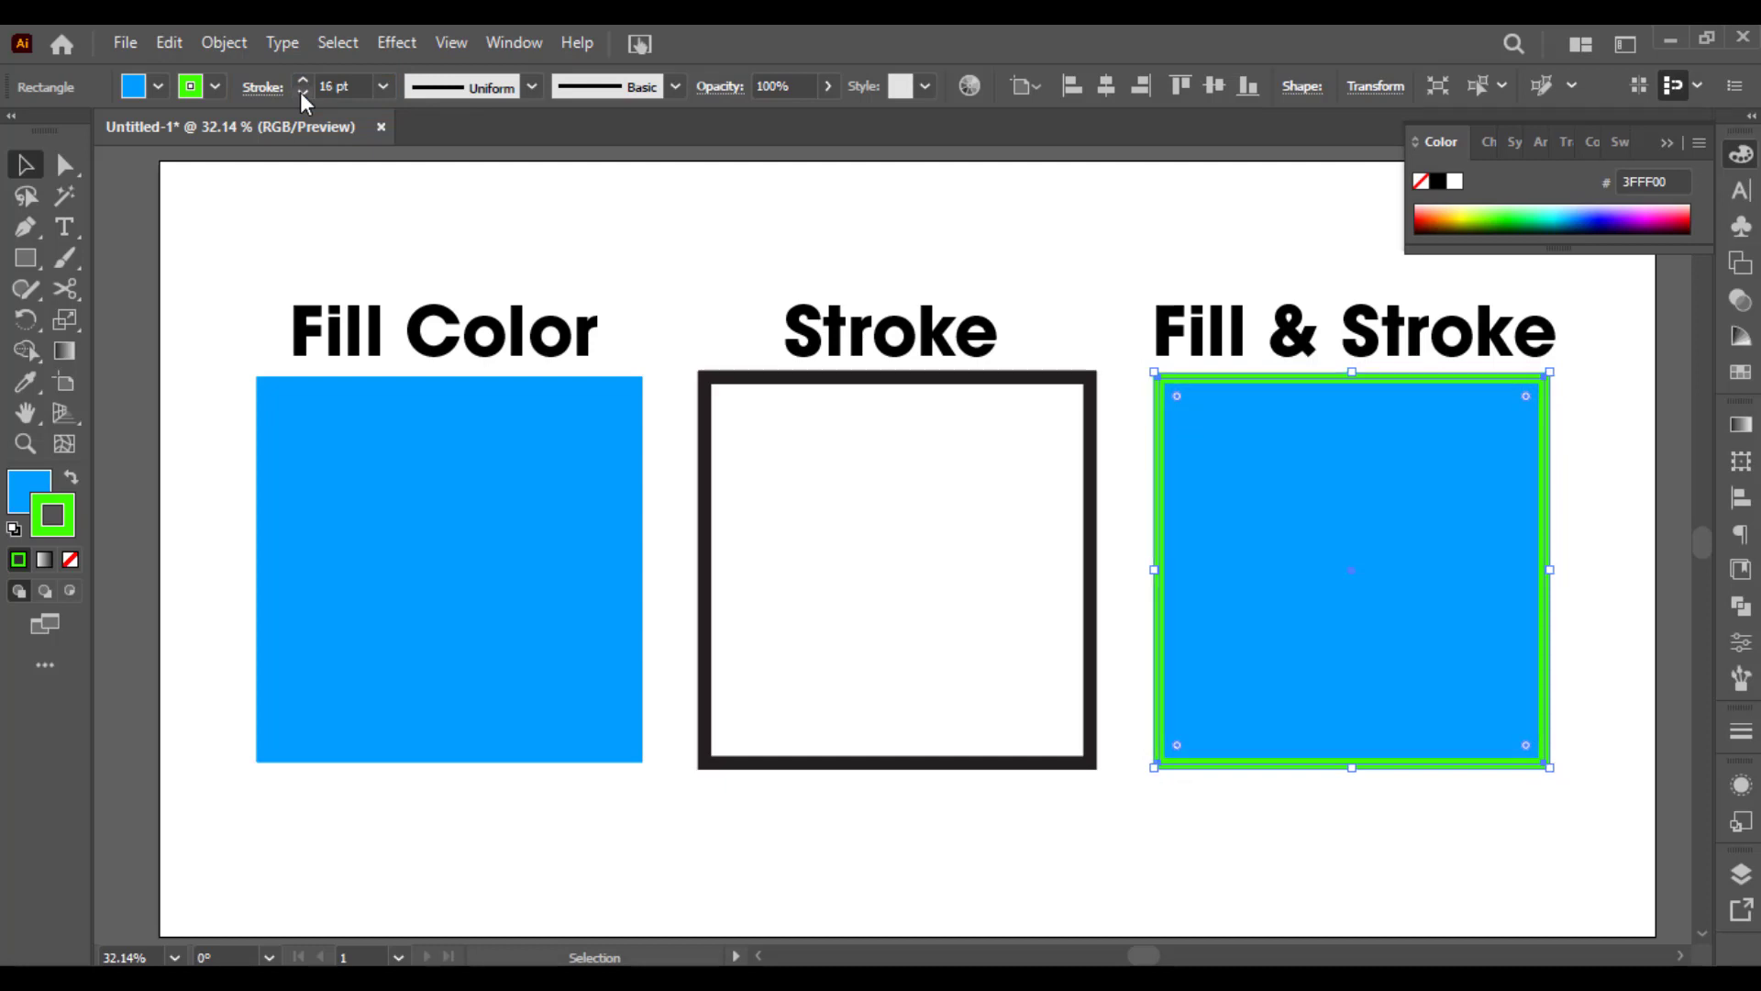
scroll(300, 92, "down", 5)
scroll(297, 80, "up", 8)
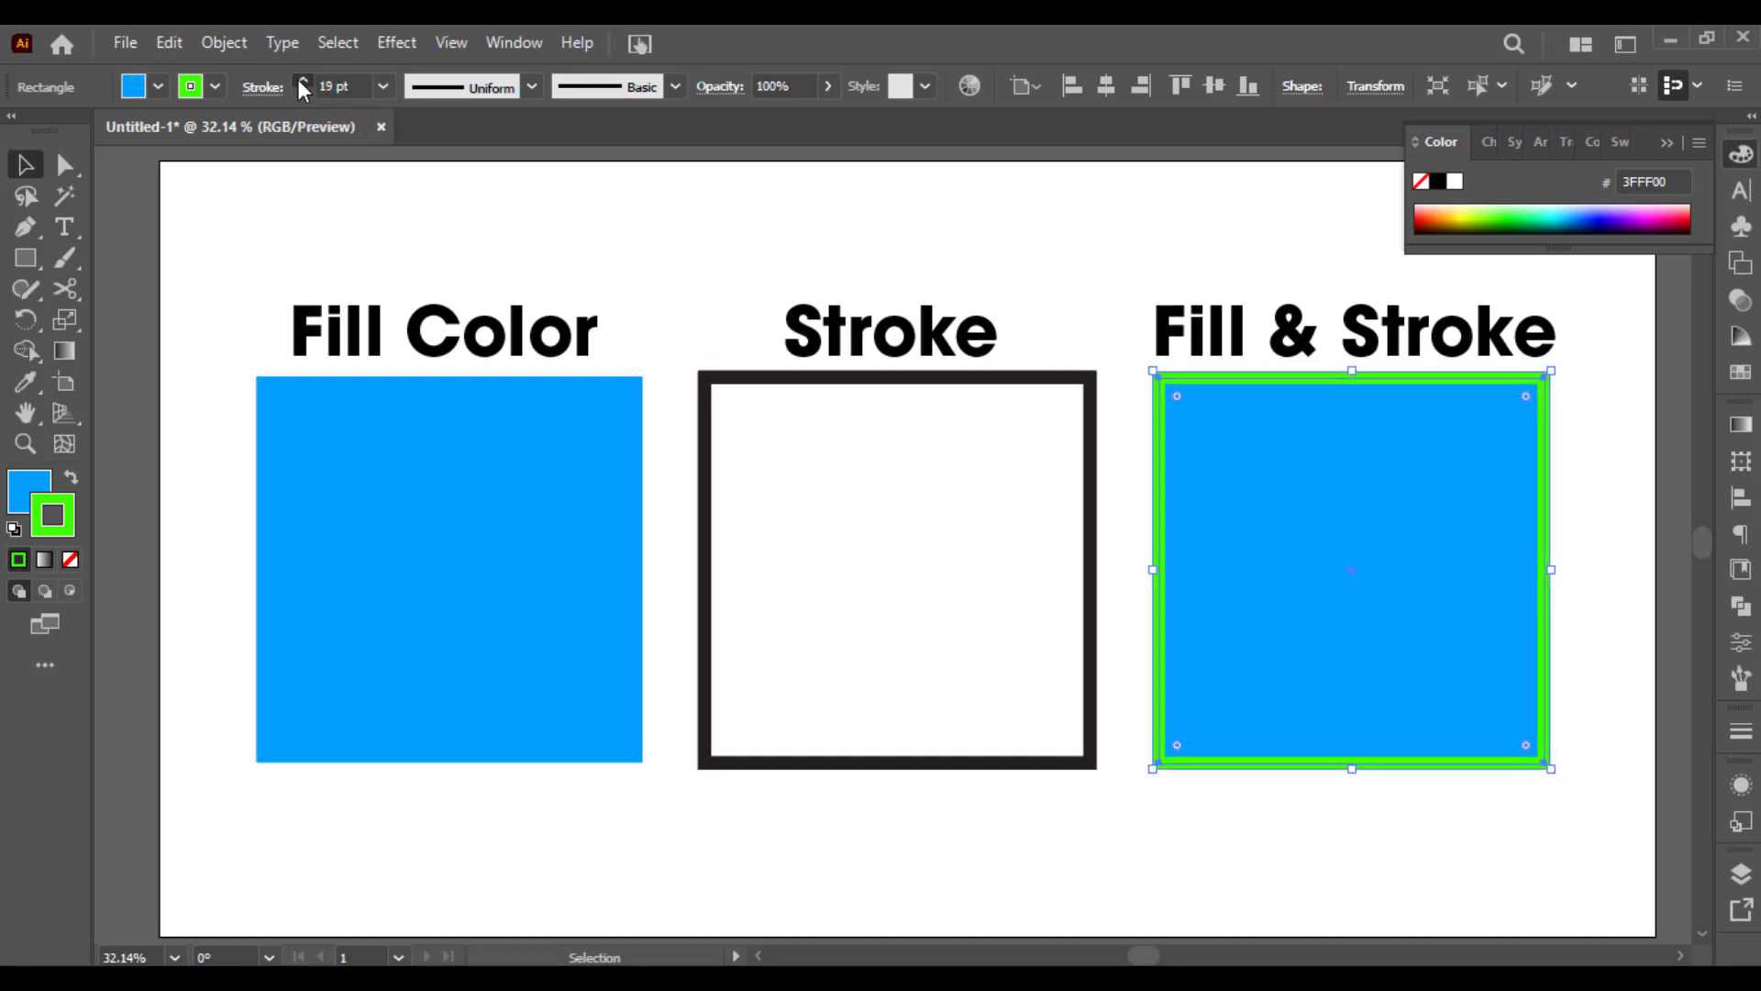
scroll(297, 81, "up", 1)
left_click(748, 414)
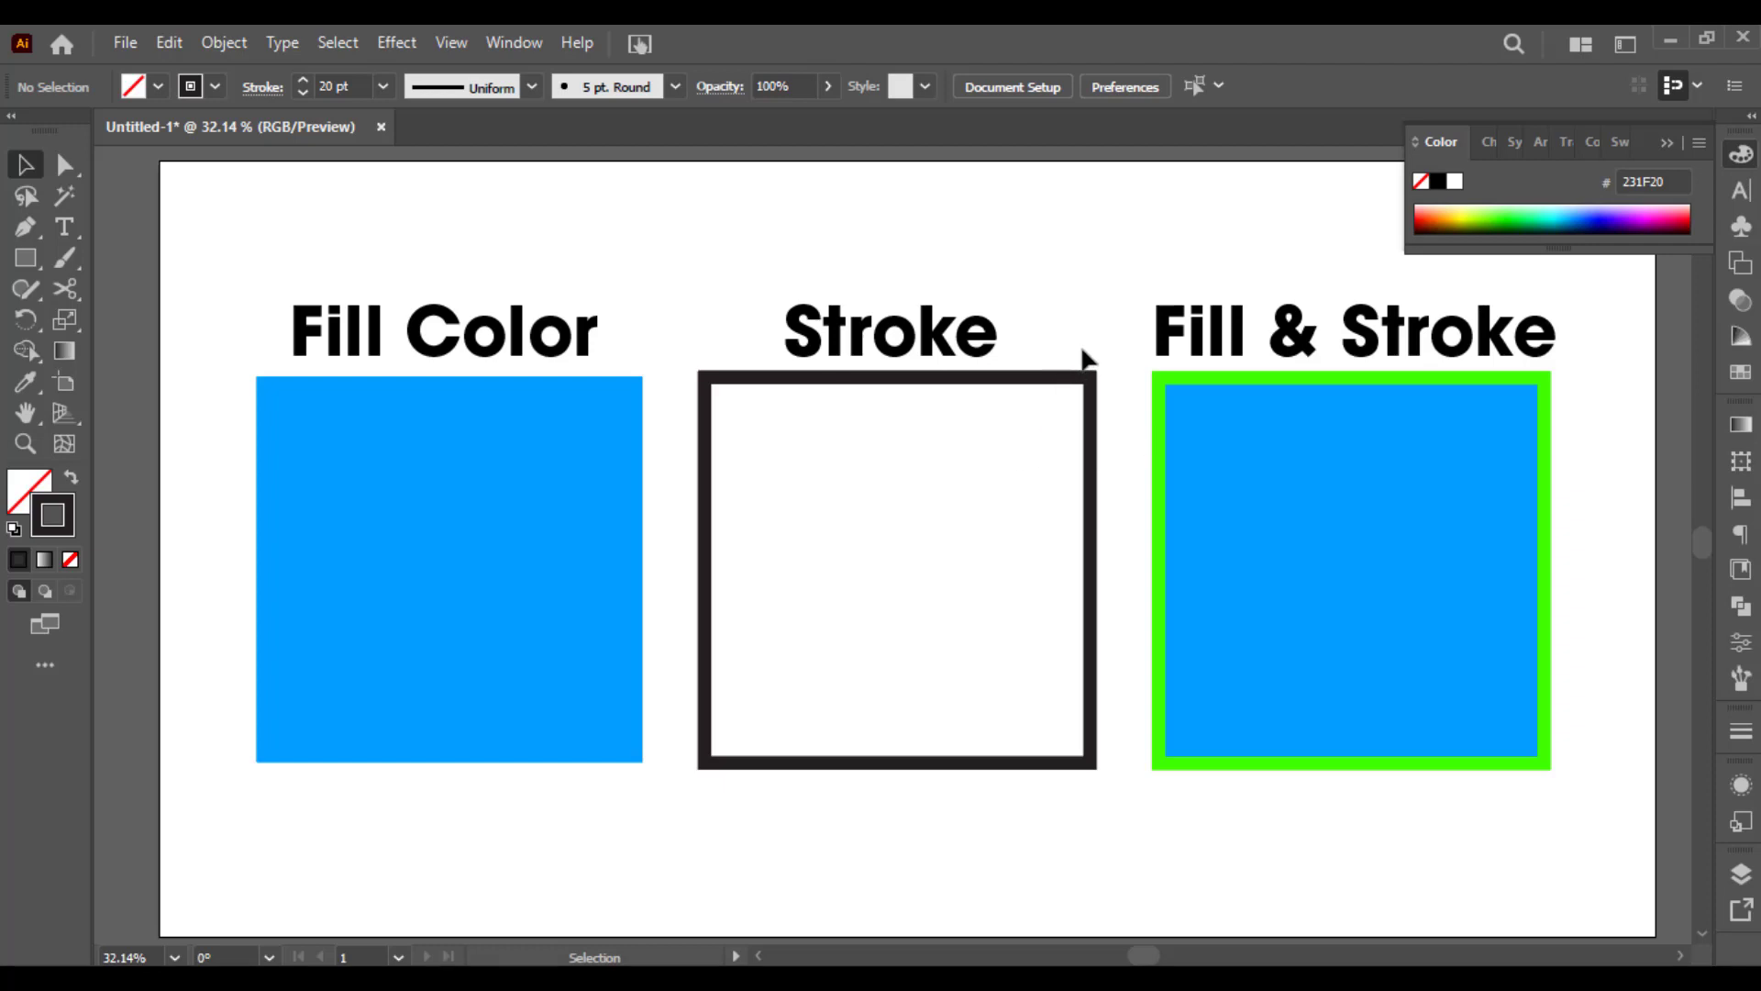
left_click(1050, 409)
left_click(1238, 454)
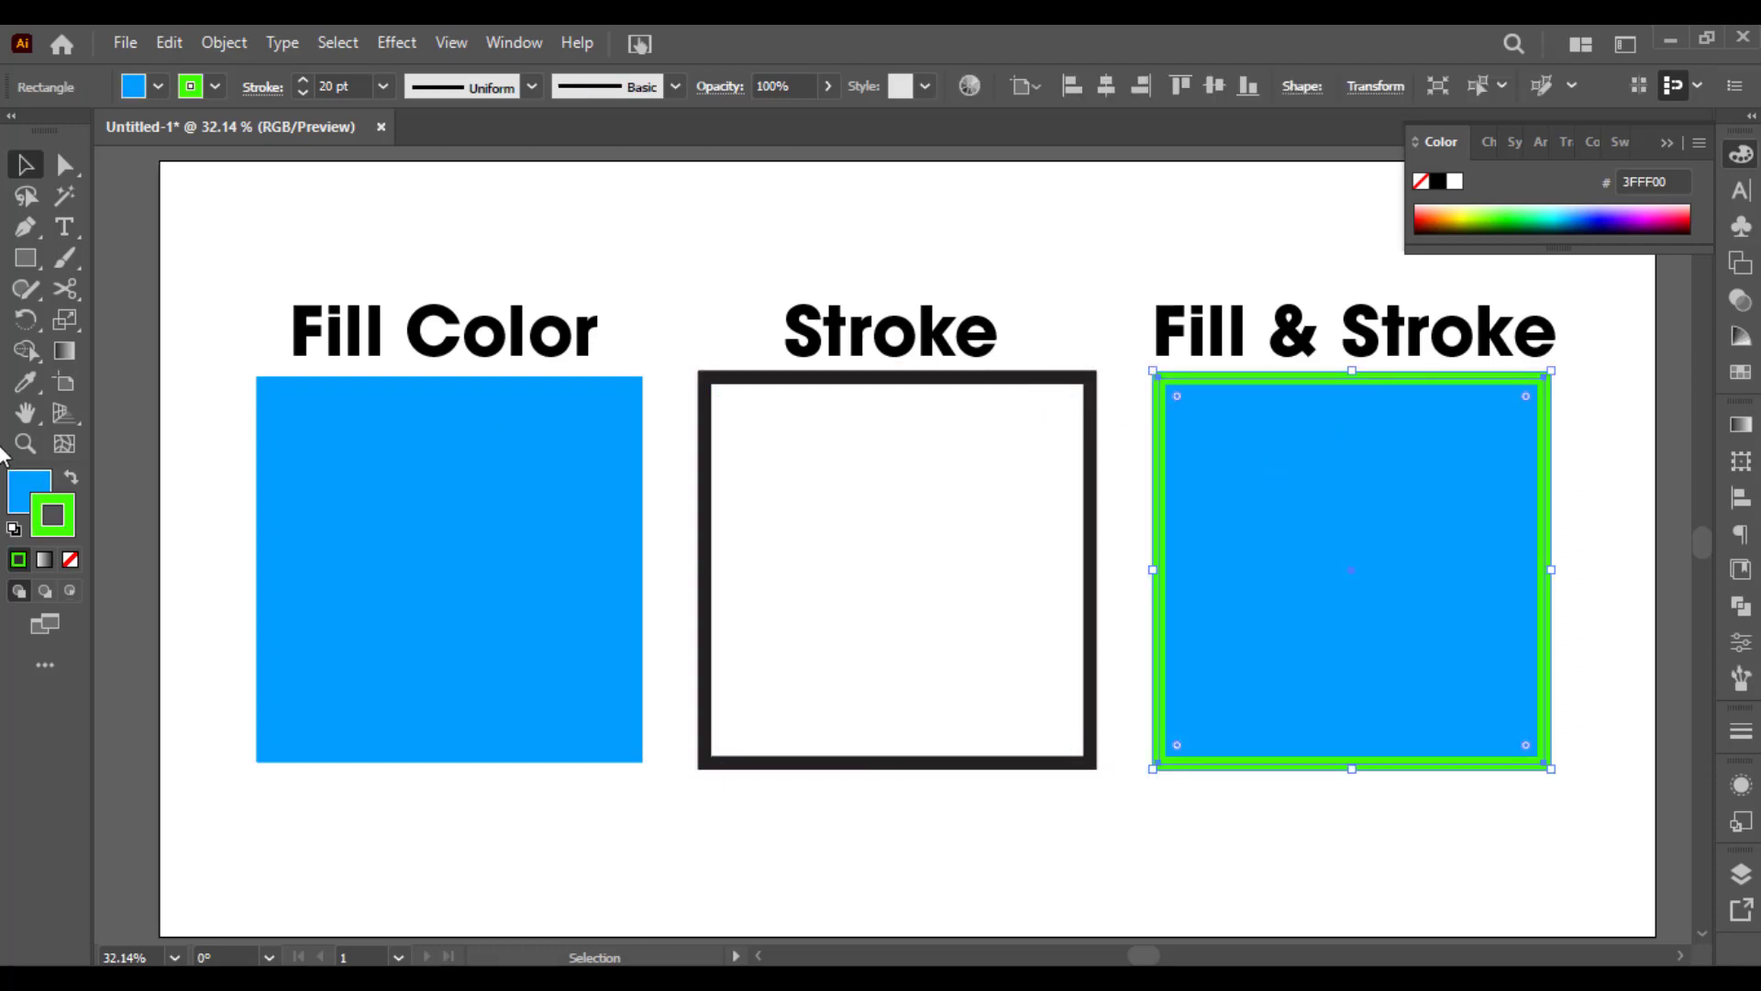
- Set the square's stroke to None, deselect it, and collapse the Color panel
left_click(42, 489)
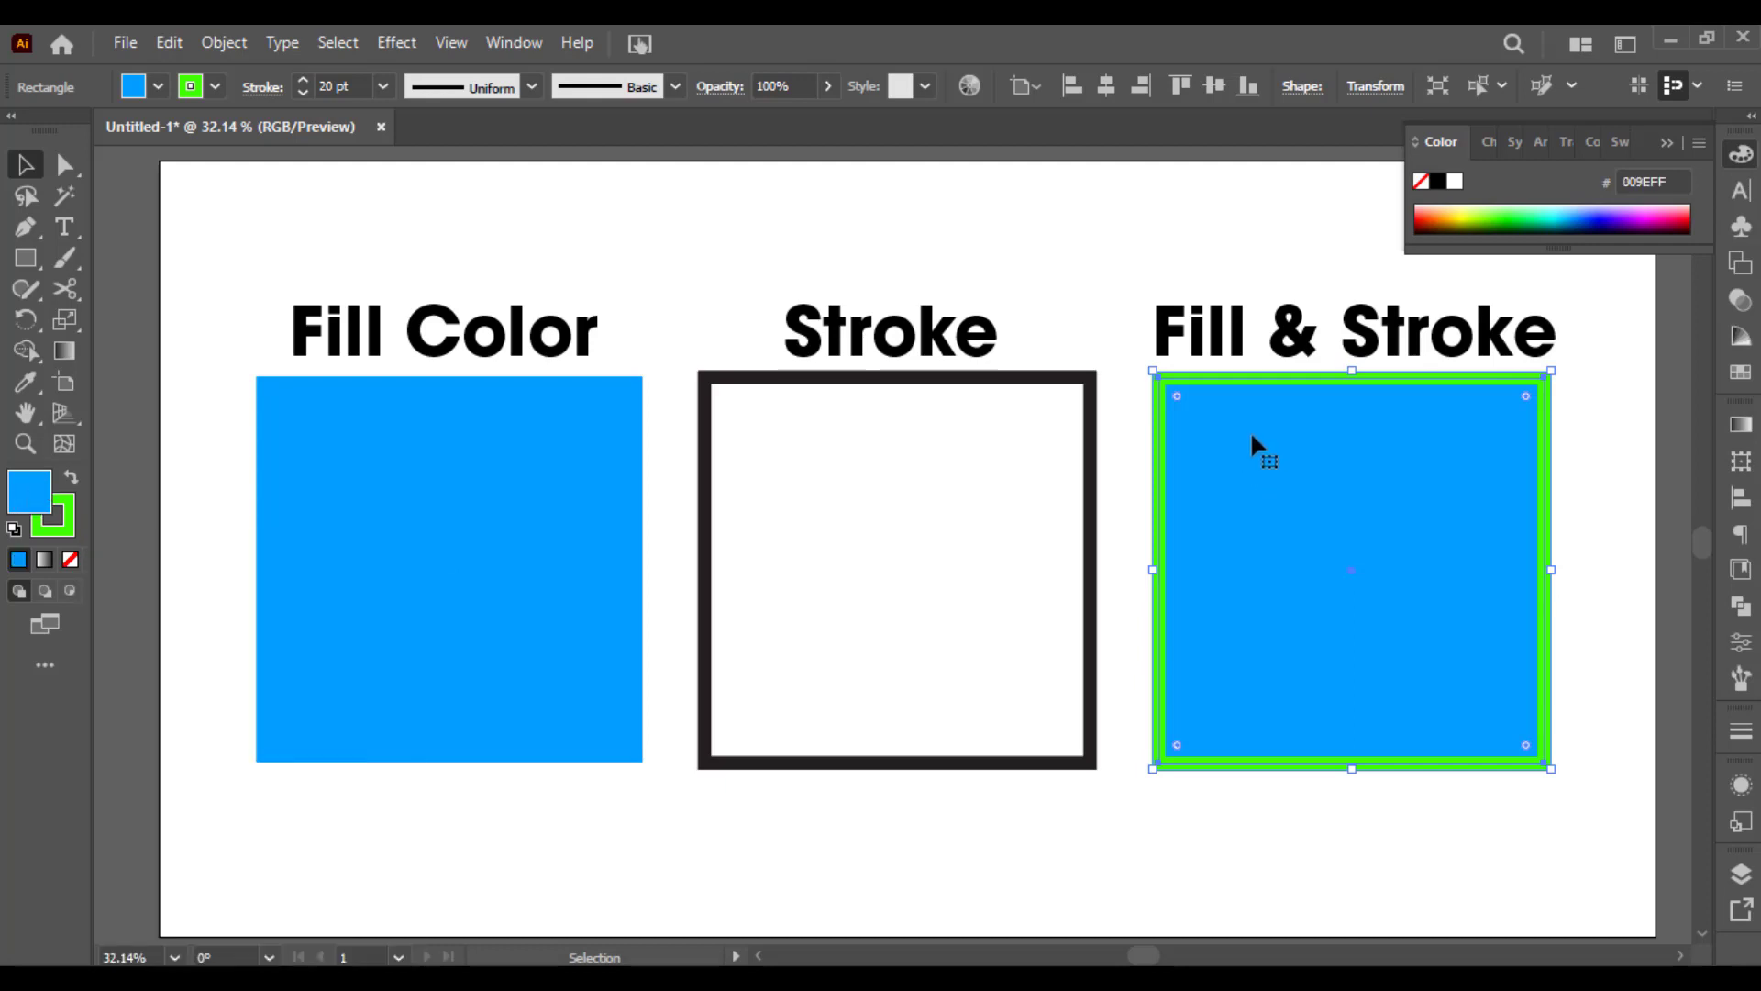
left_click(53, 525)
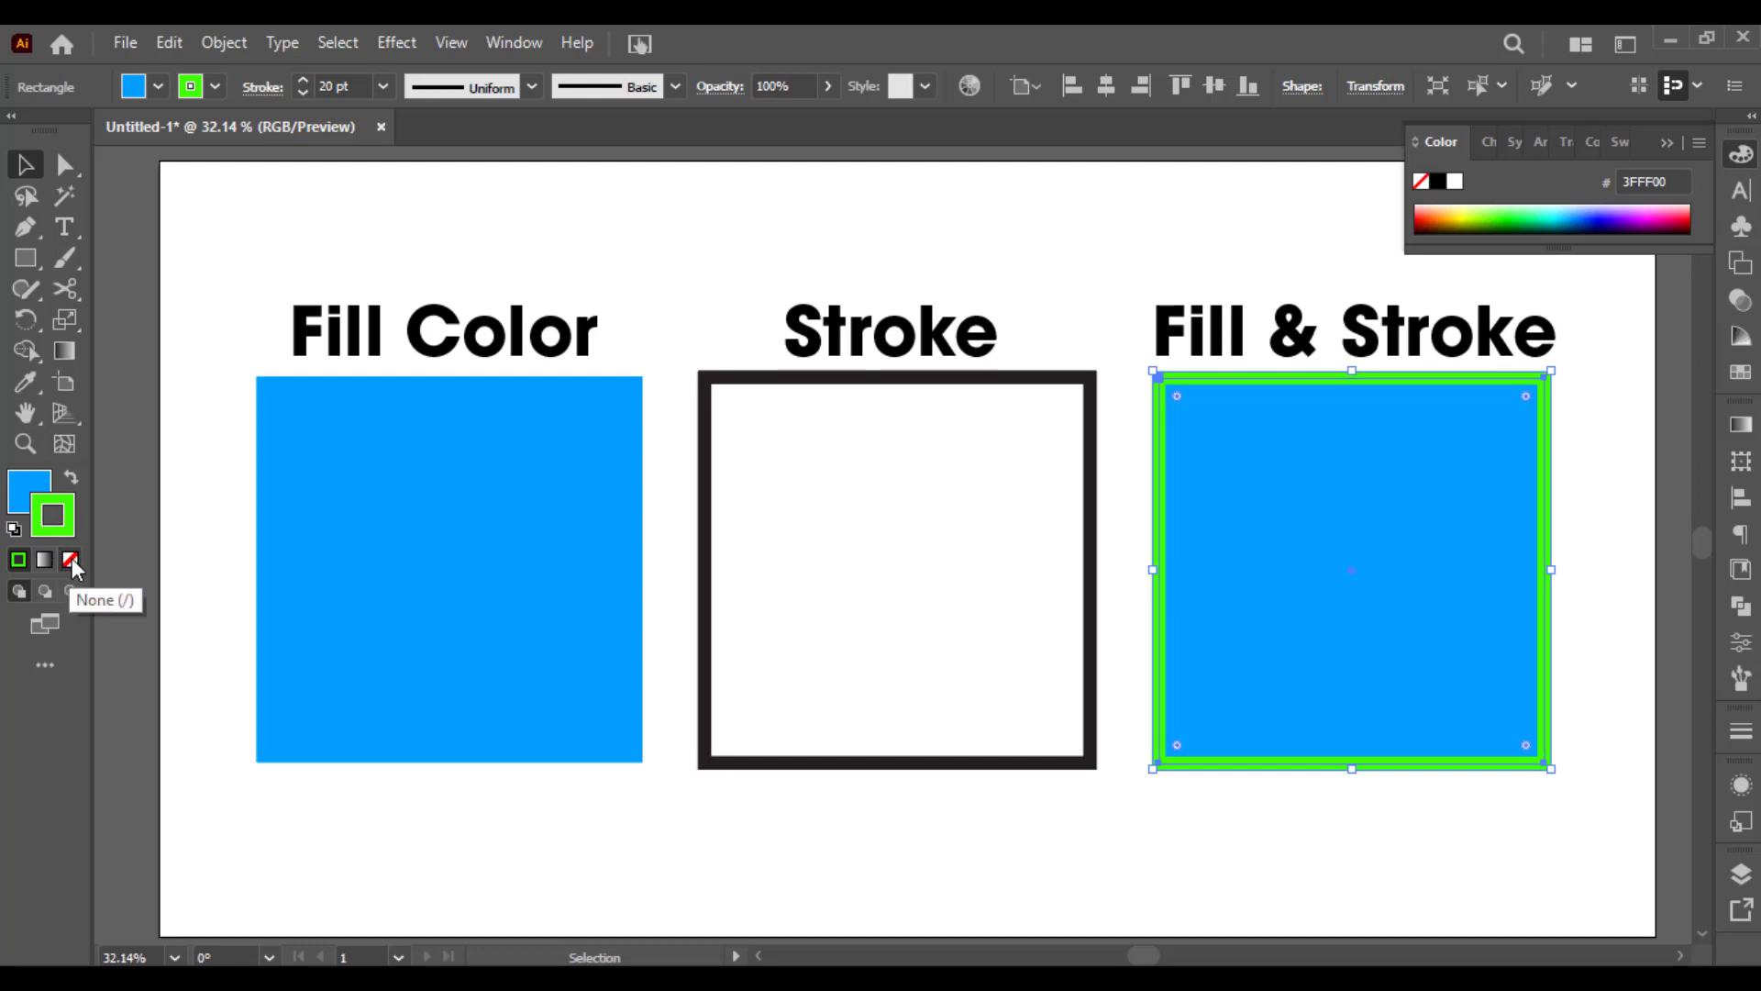
left_click(71, 561)
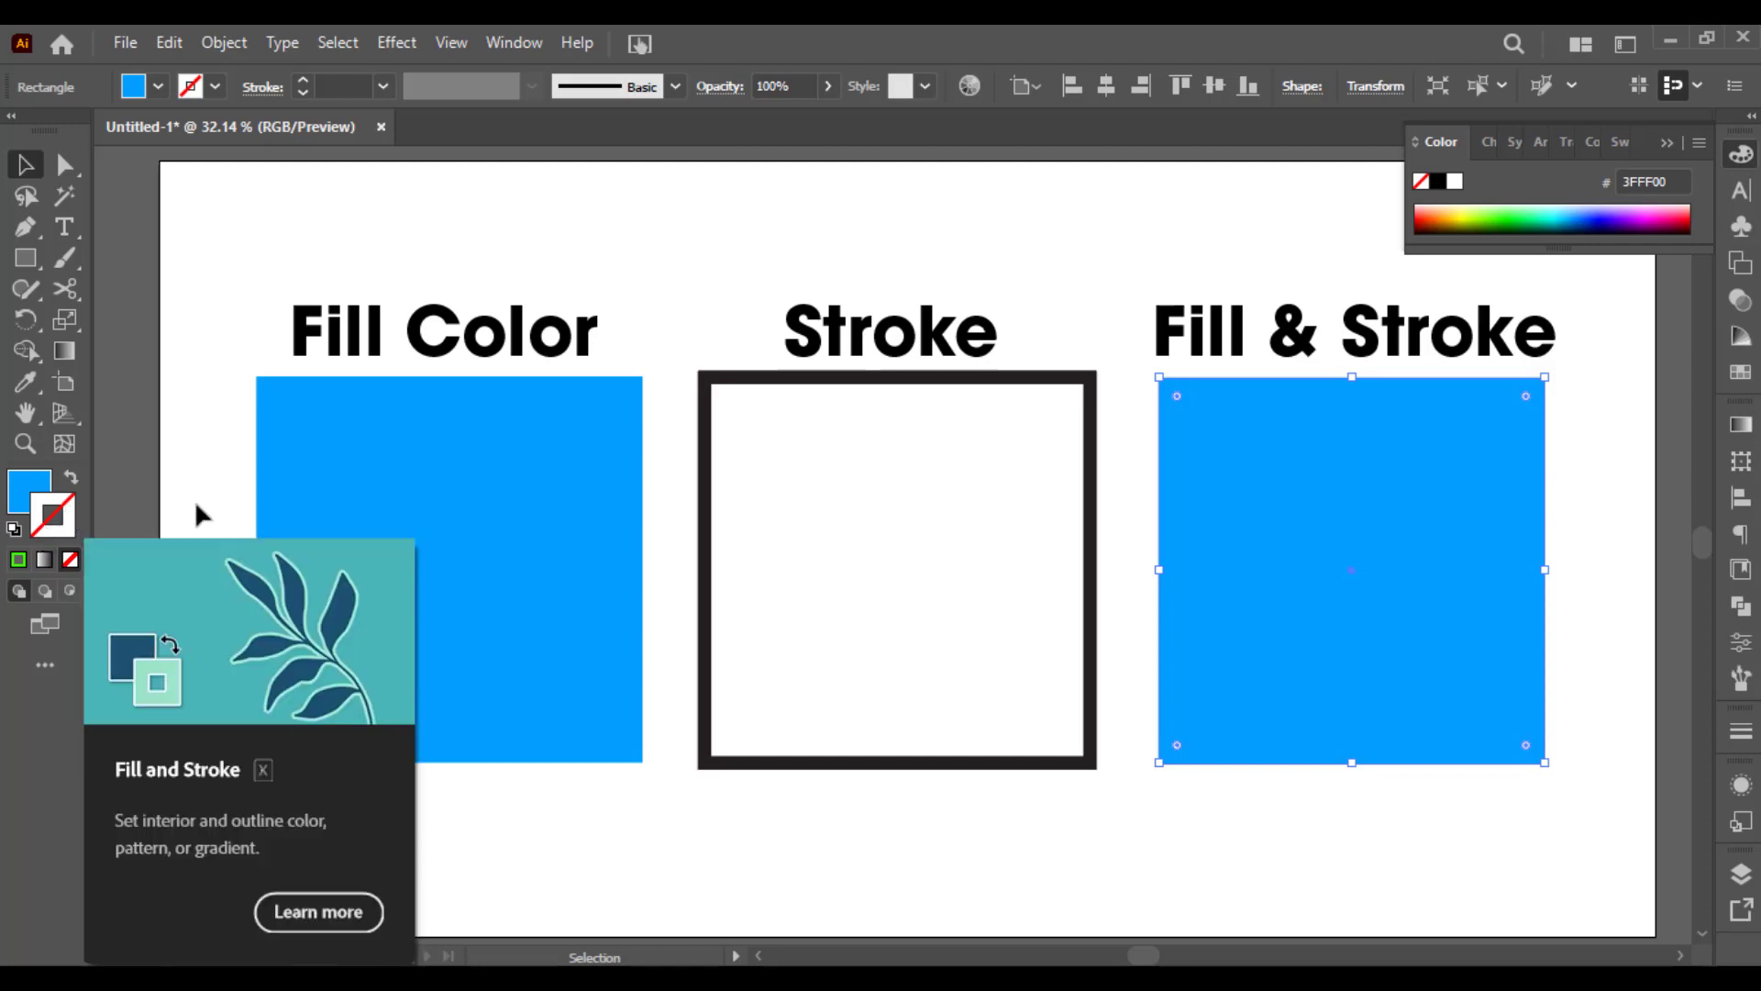
left_click(1117, 424)
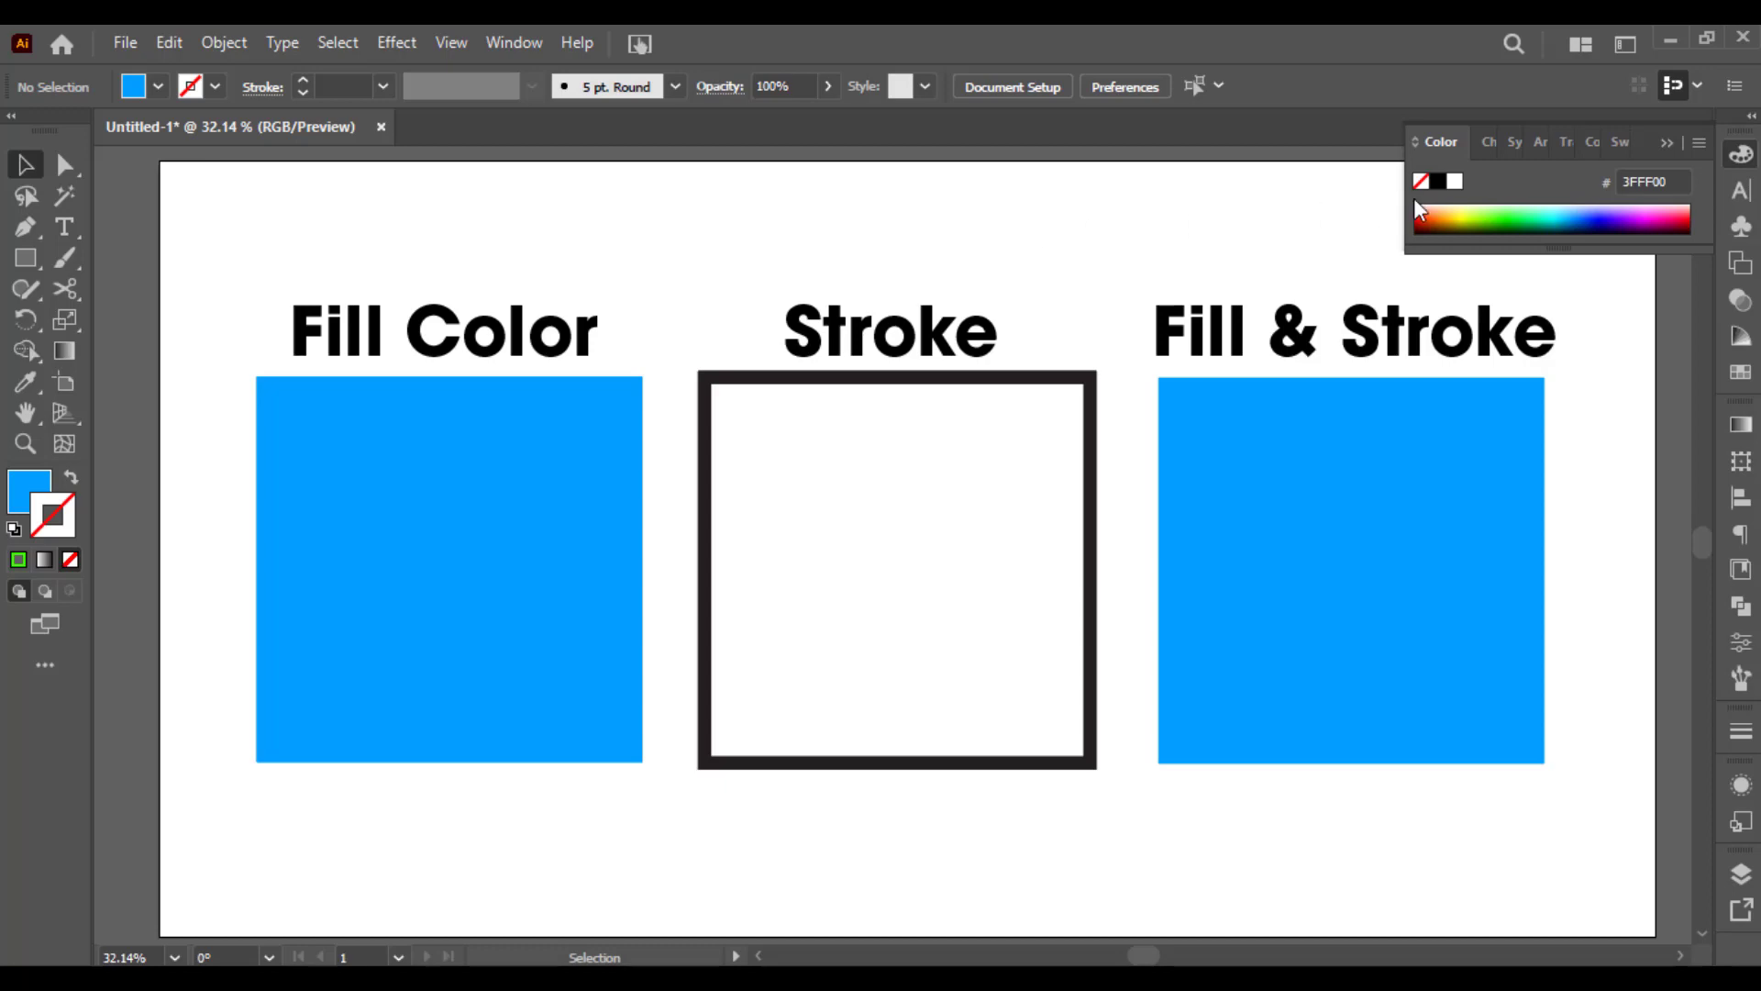
left_click(1676, 140)
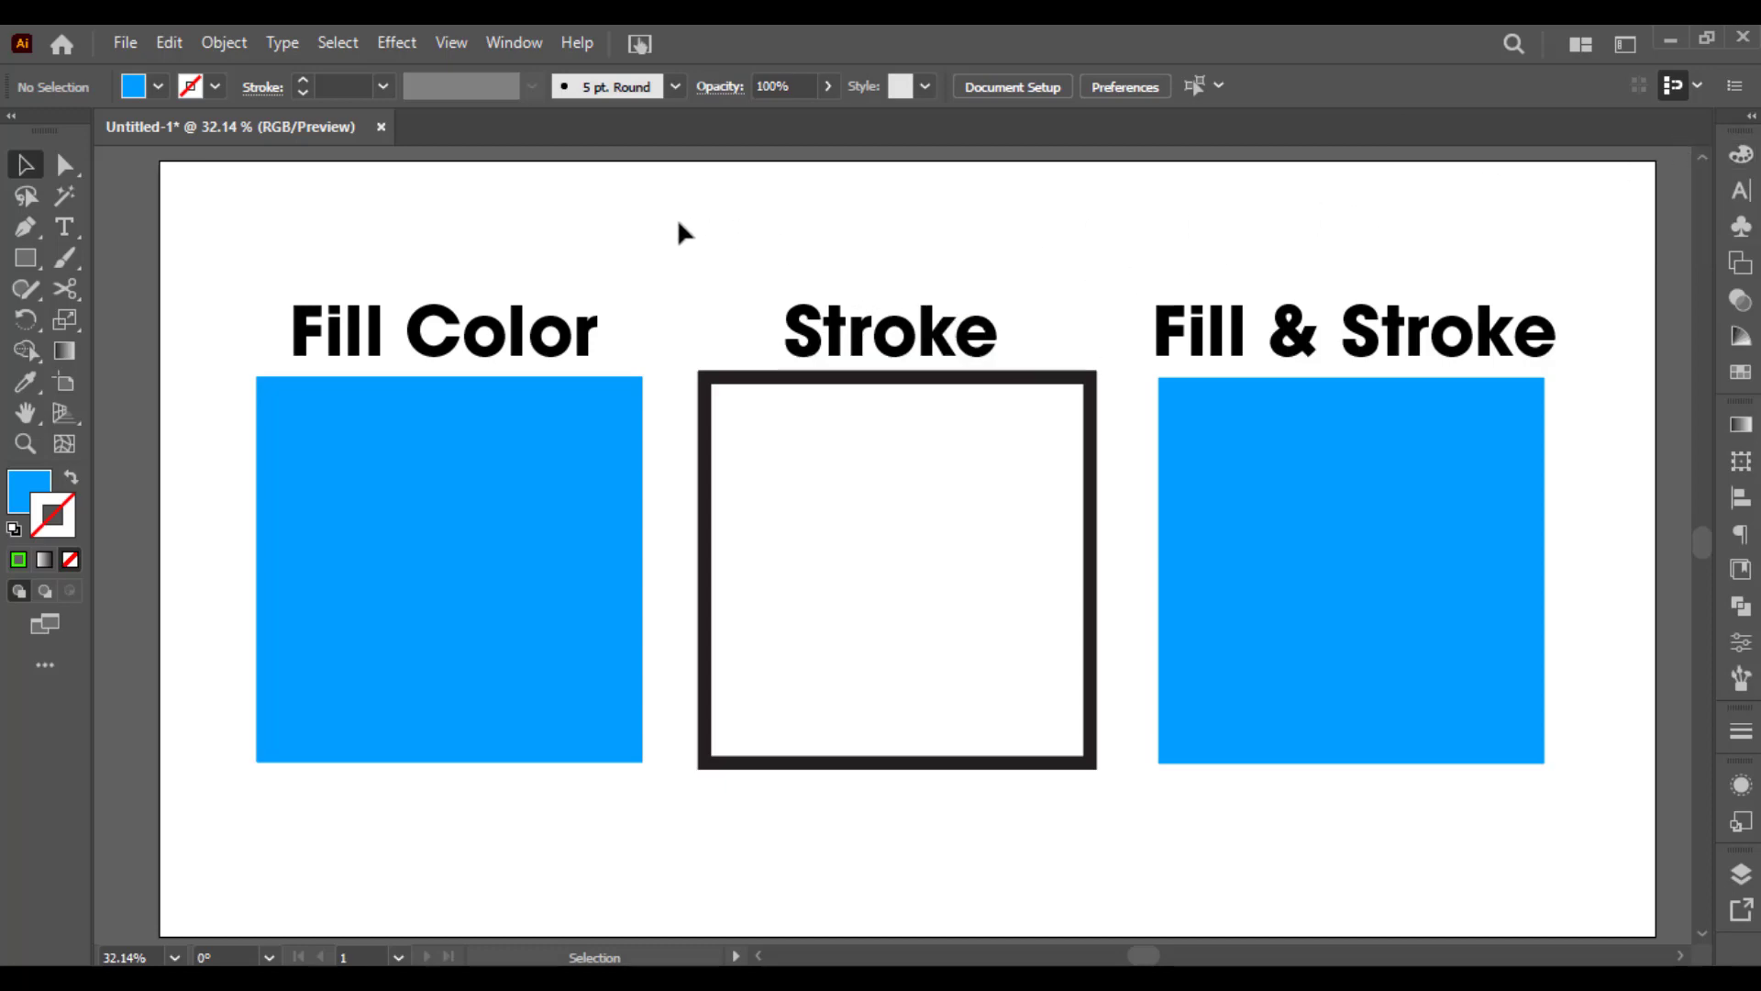